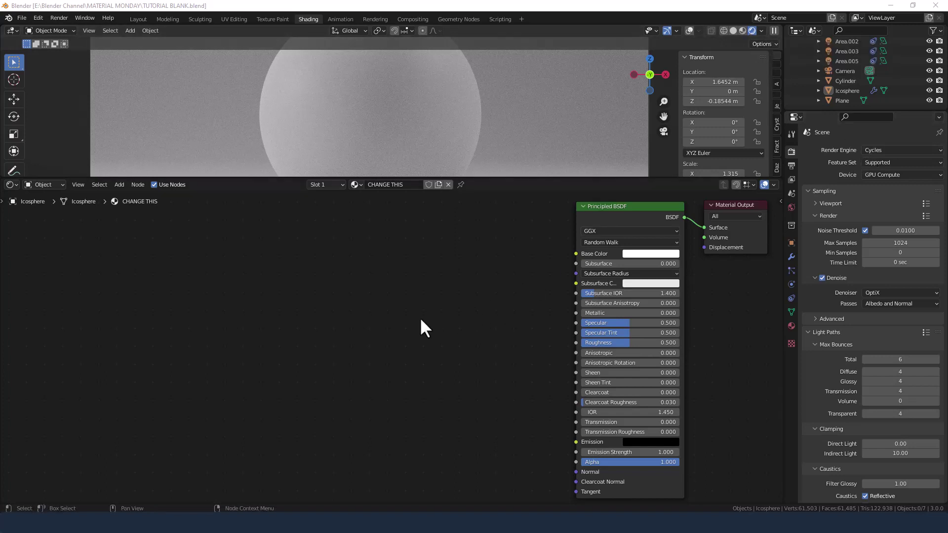
- Add a Wave Texture with Ctrl+T Mapping, fed by Texture Coordinate's Object output
{"action": "key", "text": "shift+a"}
{"action": "left_click", "coordinate": [382, 299]}
{"action": "type", "text": "wave"}
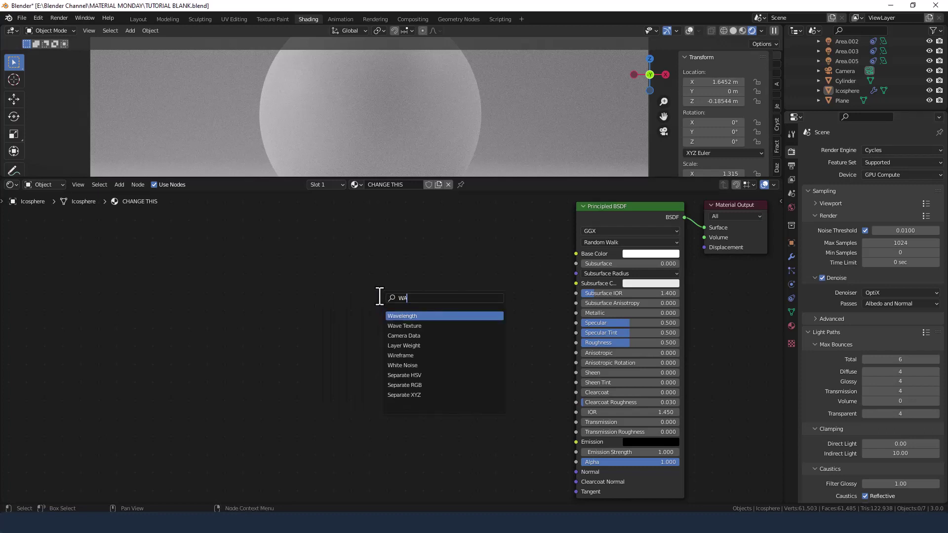
{"action": "left_click", "coordinate": [430, 326]}
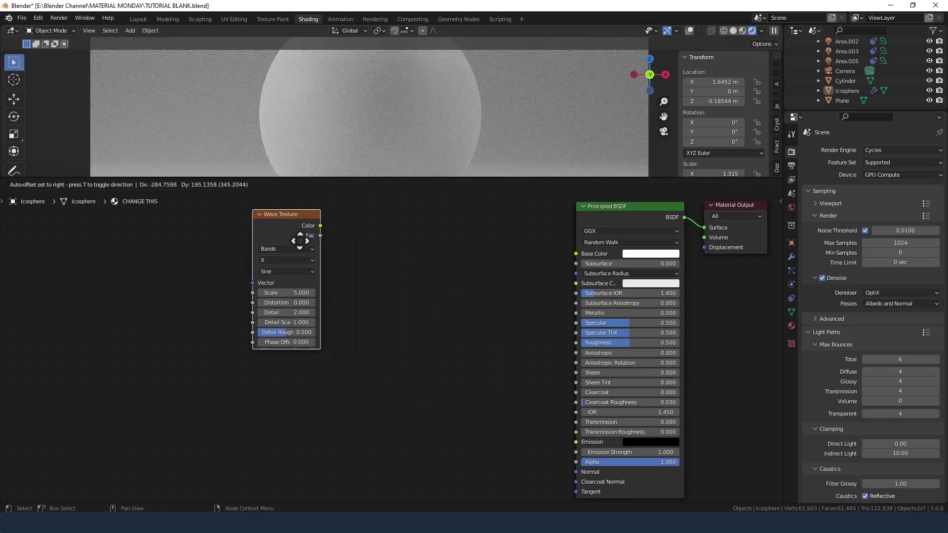
{"action": "left_click", "coordinate": [300, 241]}
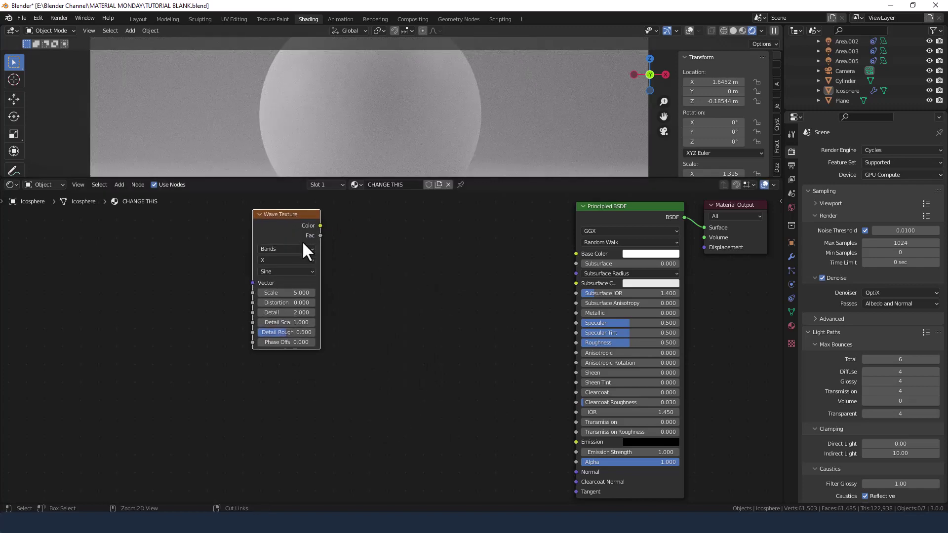
{"action": "key", "text": "ctrl+t"}
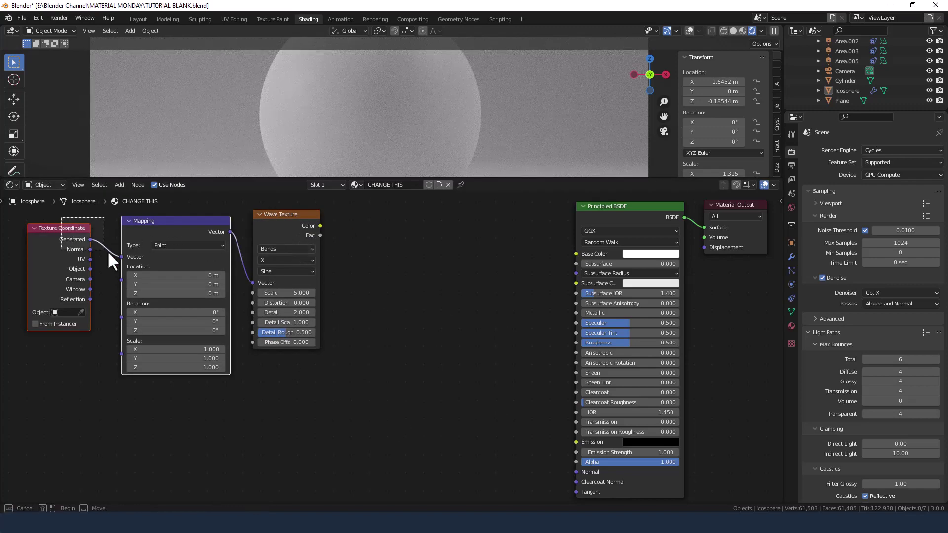
{"action": "left_click_drag", "start_coordinate": [147, 233], "coordinate": [138, 314]}
{"action": "left_click_drag", "start_coordinate": [82, 349], "coordinate": [112, 337]}
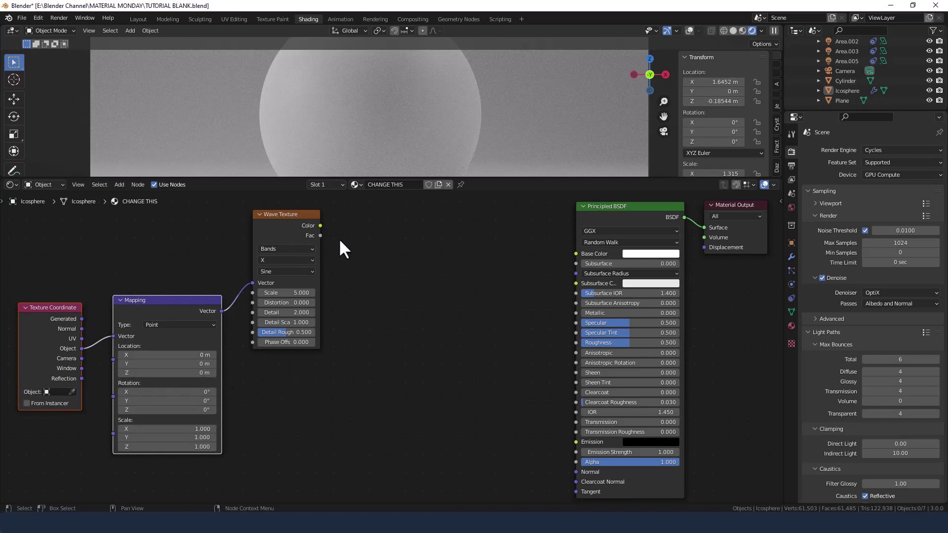
- Set the Wave Texture to Rings, Spherical direction, with a Triangle profile
{"action": "left_click", "coordinate": [276, 249]}
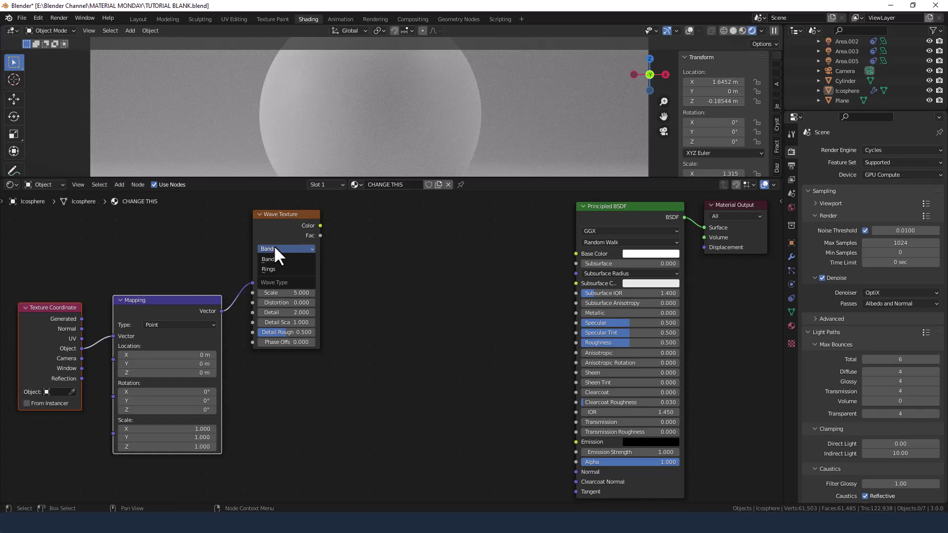
{"action": "left_click", "coordinate": [271, 269]}
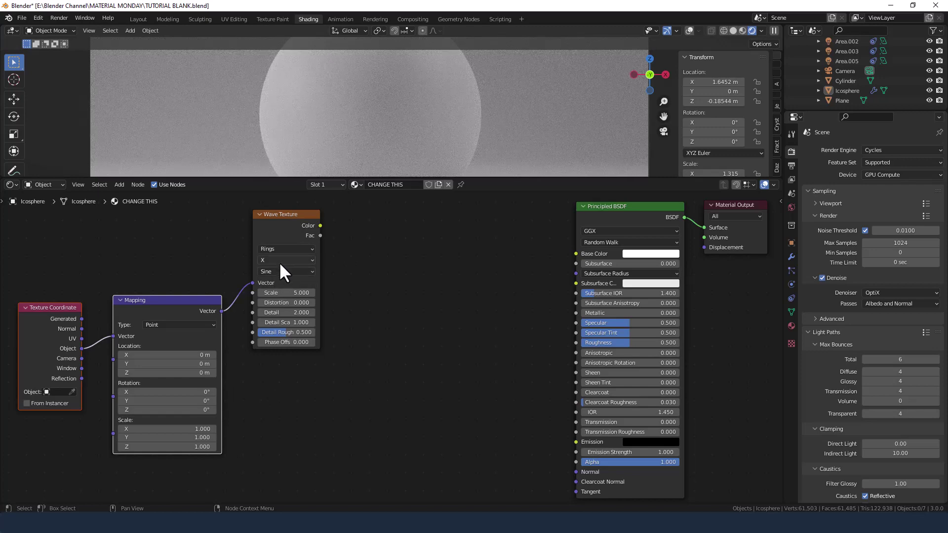
{"action": "left_click", "coordinate": [282, 260]}
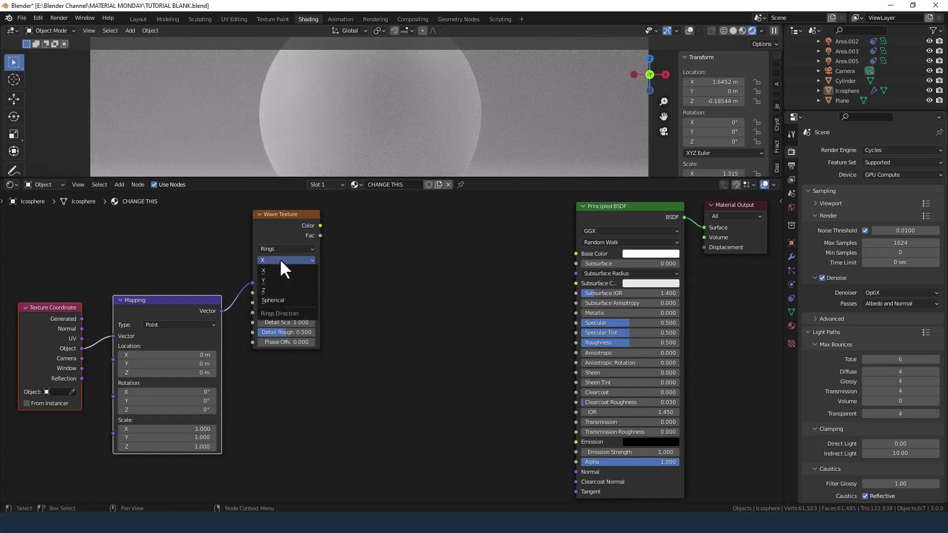
{"action": "left_click", "coordinate": [280, 301]}
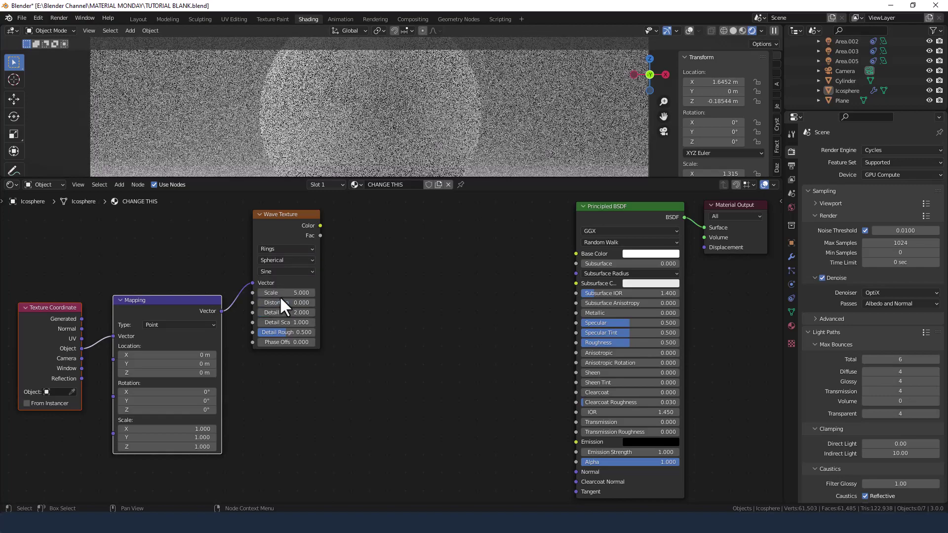
{"action": "left_click", "coordinate": [276, 272]}
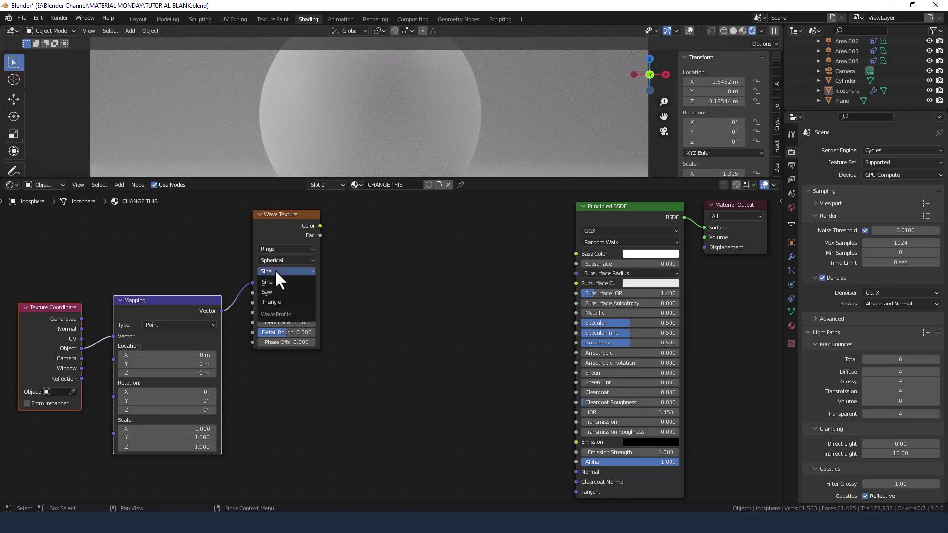
{"action": "left_click", "coordinate": [276, 301]}
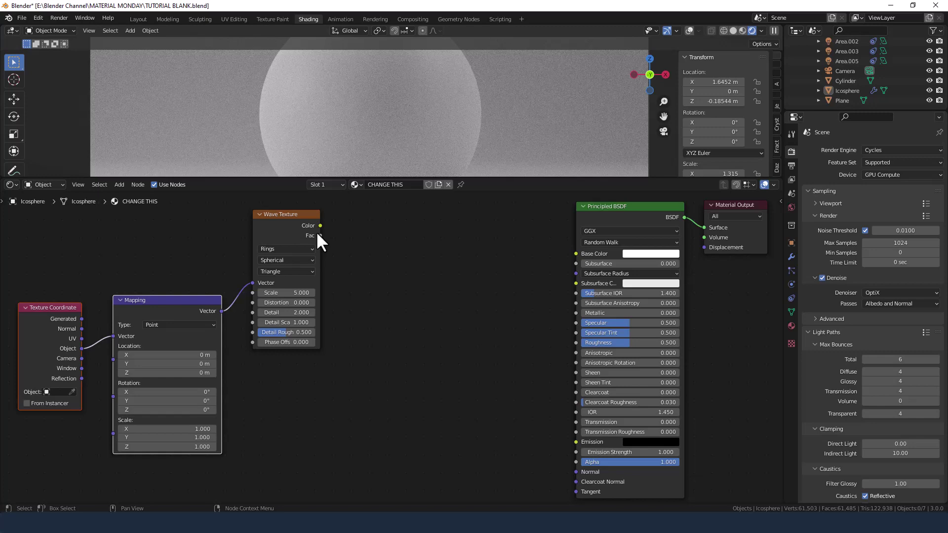
- Link wave Color to Base Color; set Distortion 2, Detail 0, Detail Scale 5, Phase Offset 47
{"action": "left_click_drag", "start_coordinate": [319, 225], "coordinate": [576, 254]}
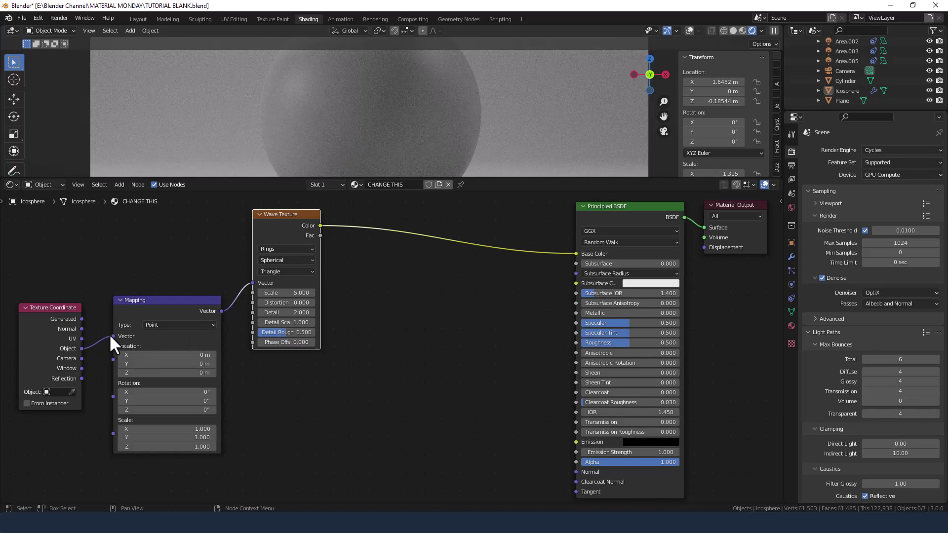
{"action": "left_click", "coordinate": [301, 302]}
{"action": "type", "text": "2"}
{"action": "key", "text": "Tab"}
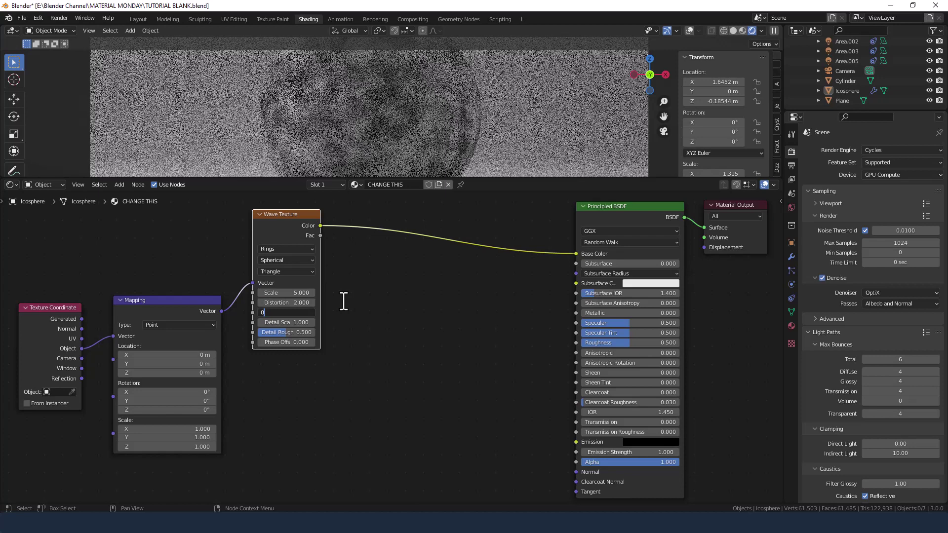
{"action": "type", "text": "0"}
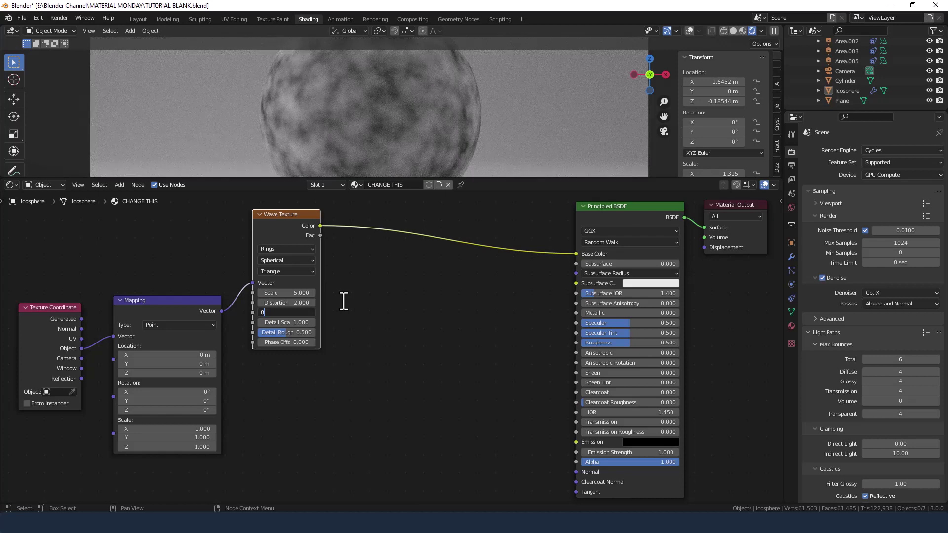
{"action": "key", "text": "Tab"}
{"action": "type", "text": "5"}
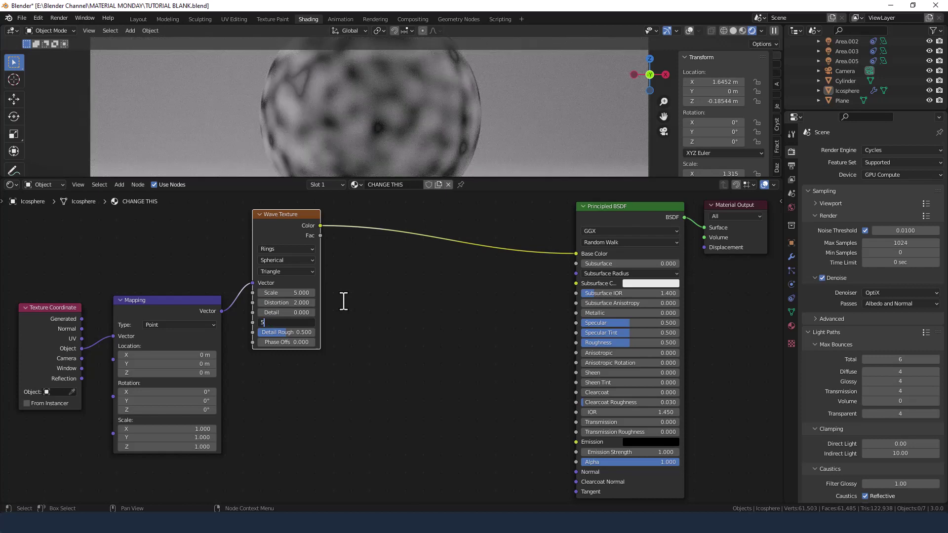
{"action": "key", "text": "Tab"}
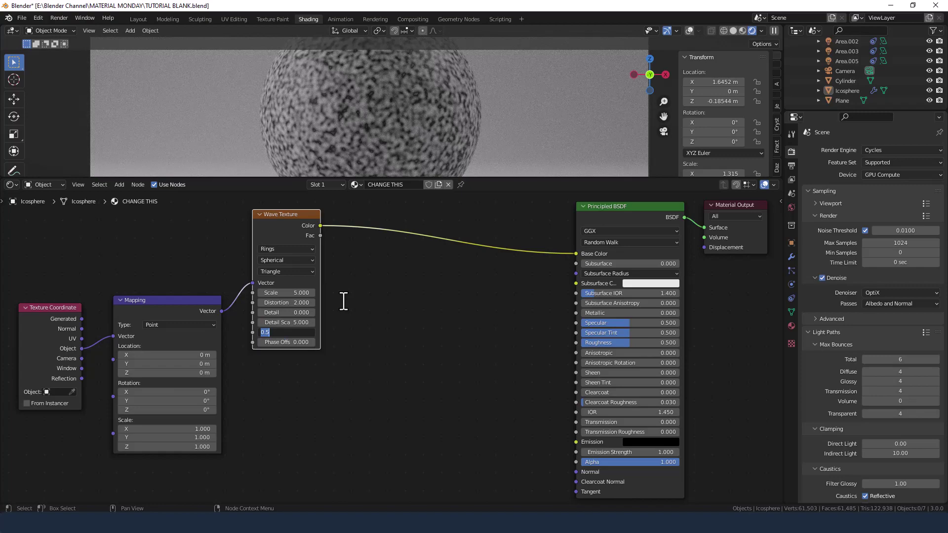
{"action": "key", "text": "Tab"}
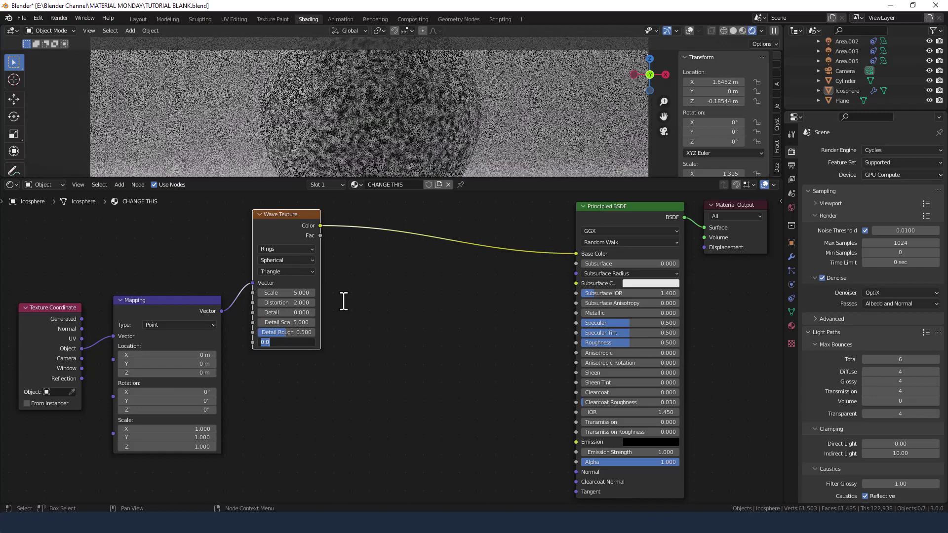
{"action": "type", "text": "47"}
{"action": "key", "text": "Return"}
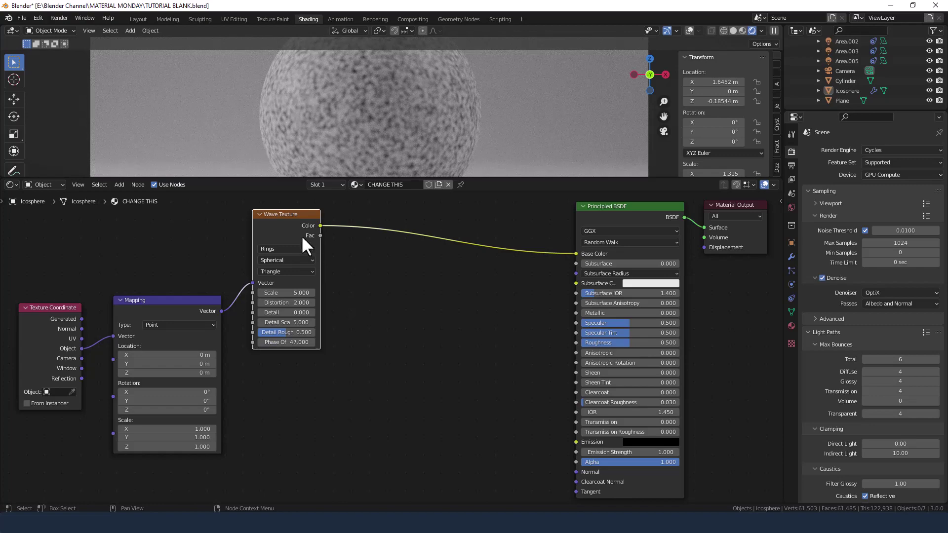
- Duplicate the Wave Texture below the original and feed it the Mapping vector
{"action": "key", "text": "shift+d"}
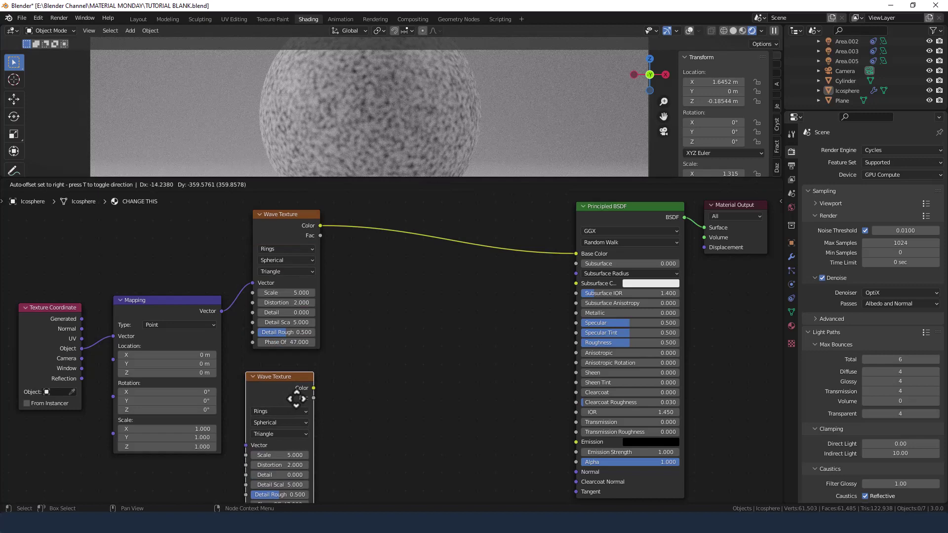
{"action": "left_click", "coordinate": [301, 389]}
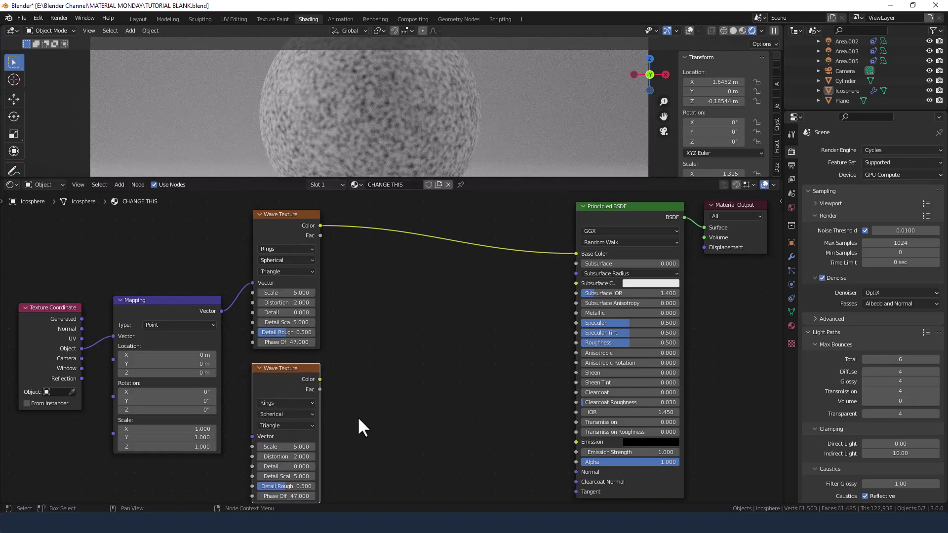
{"action": "middle_click_drag", "start_coordinate": [359, 419], "coordinate": [360, 380]}
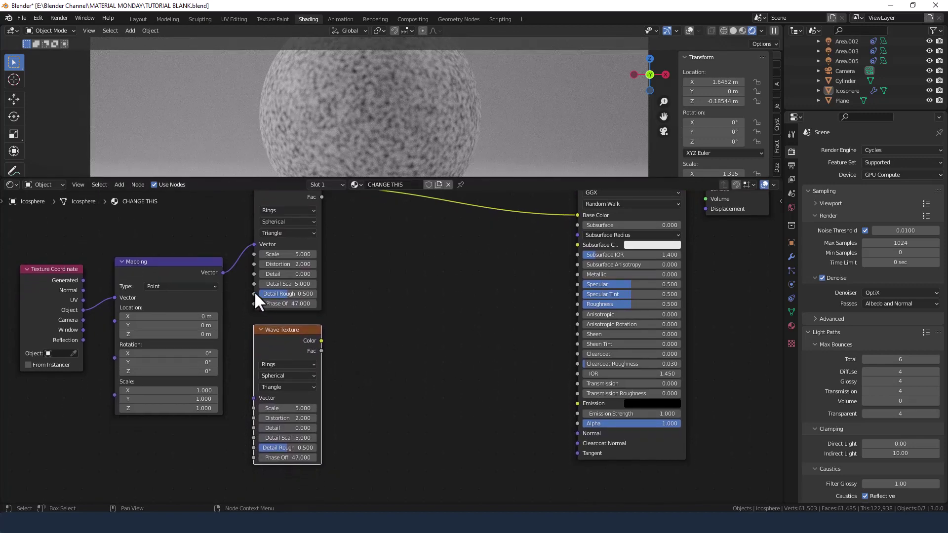
{"action": "left_click_drag", "start_coordinate": [223, 273], "coordinate": [253, 398]}
- Insert a Mix node set to Difference between the first wave and Base Color
{"action": "middle_click_drag", "start_coordinate": [461, 311], "coordinate": [467, 352]}
{"action": "key", "text": "shift+a"}
{"action": "left_click", "coordinate": [461, 334]}
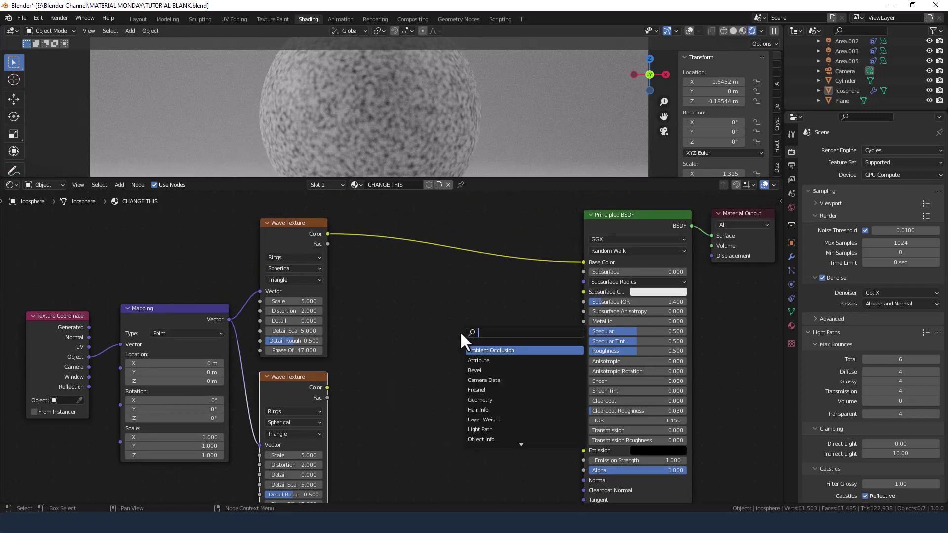
{"action": "type", "text": "mix"}
{"action": "key", "text": "Return"}
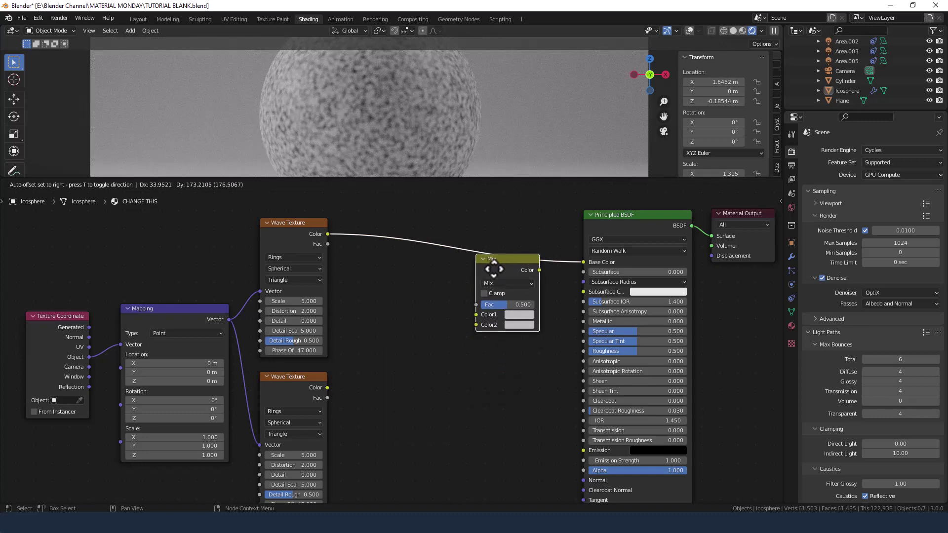
{"action": "left_click", "coordinate": [493, 269]}
{"action": "left_click", "coordinate": [506, 284]}
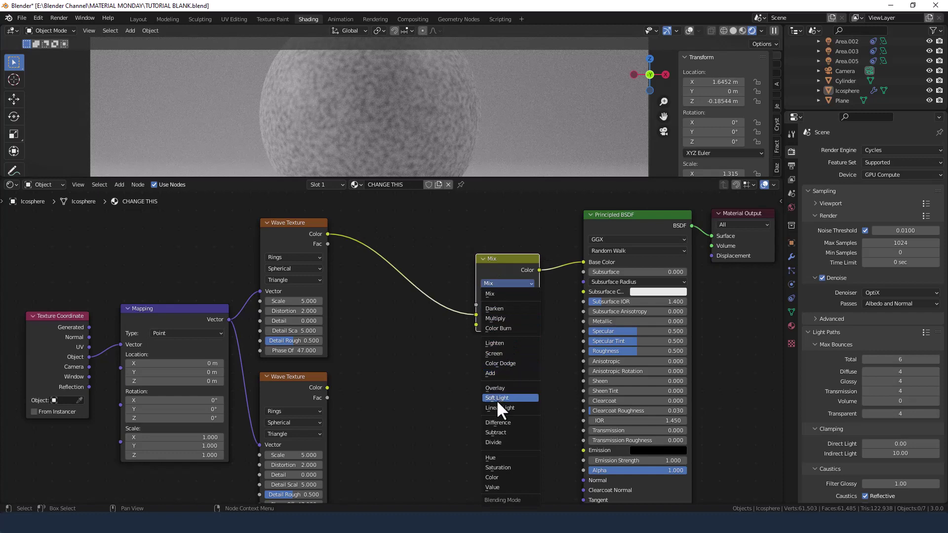
{"action": "left_click", "coordinate": [498, 423]}
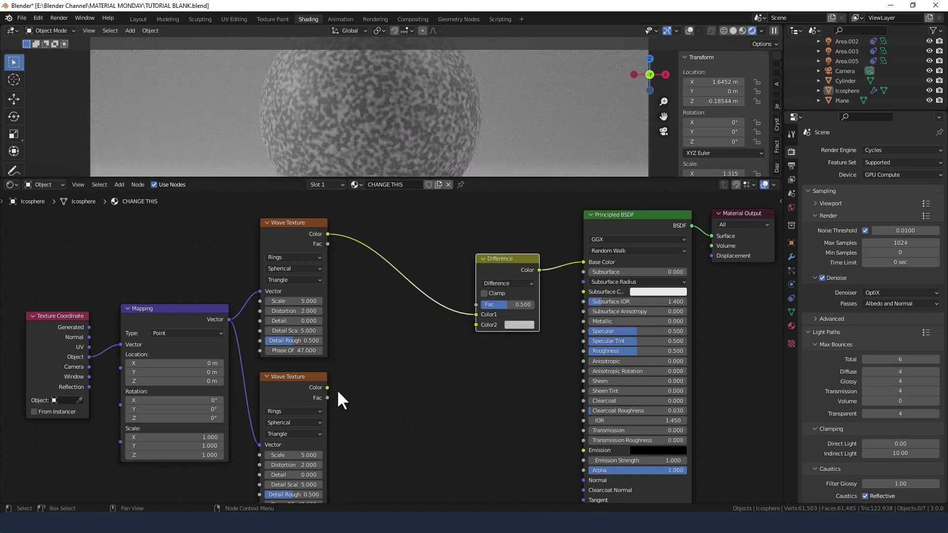
- Connect the lower wave's Color to Difference Color2 and set its Scale 4.5, Distortion 4
{"action": "left_click_drag", "start_coordinate": [328, 388], "coordinate": [472, 325]}
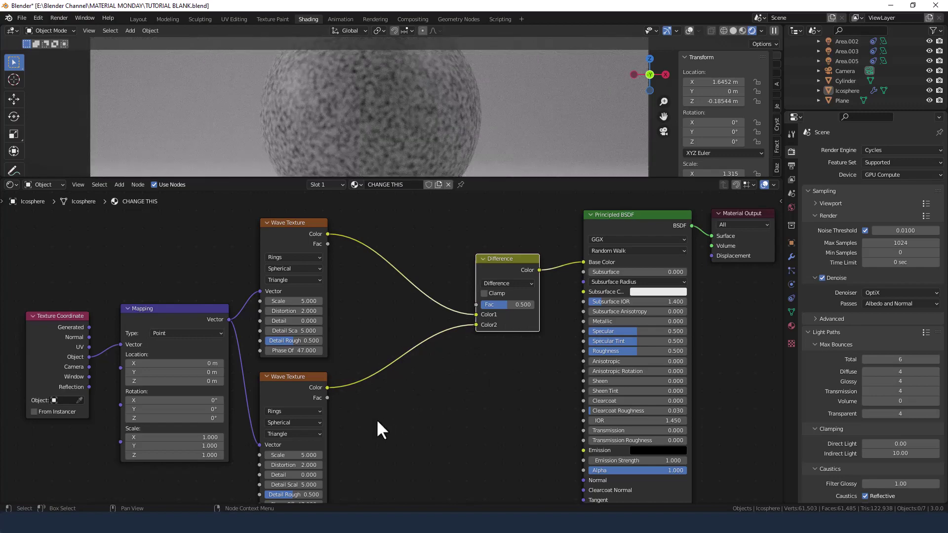
{"action": "middle_click_drag", "start_coordinate": [377, 430], "coordinate": [388, 364]}
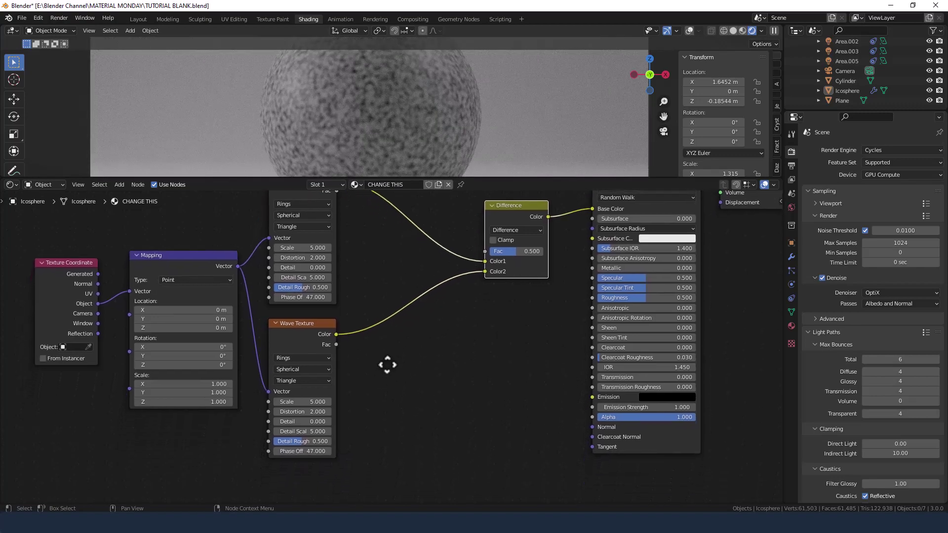
{"action": "left_click", "coordinate": [297, 402]}
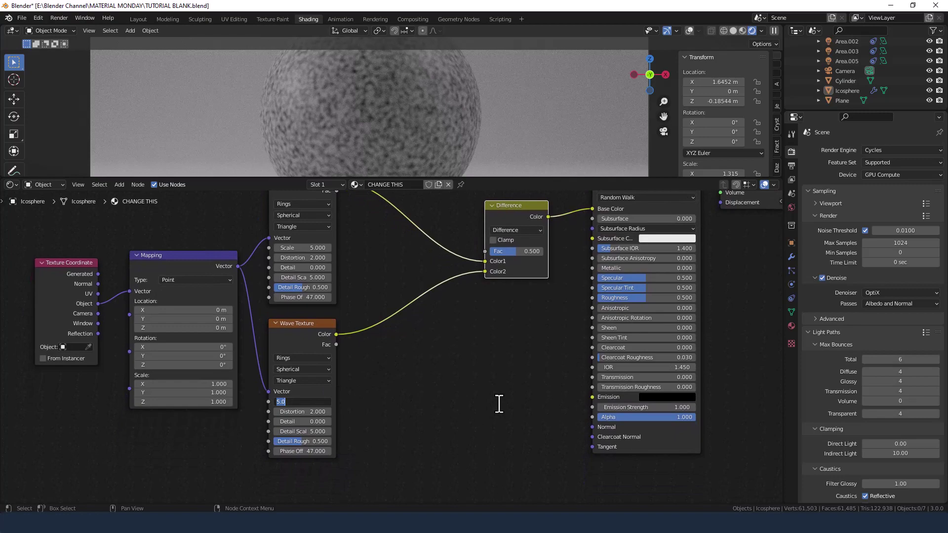
{"action": "type", "text": "4.5"}
{"action": "key", "text": "Tab"}
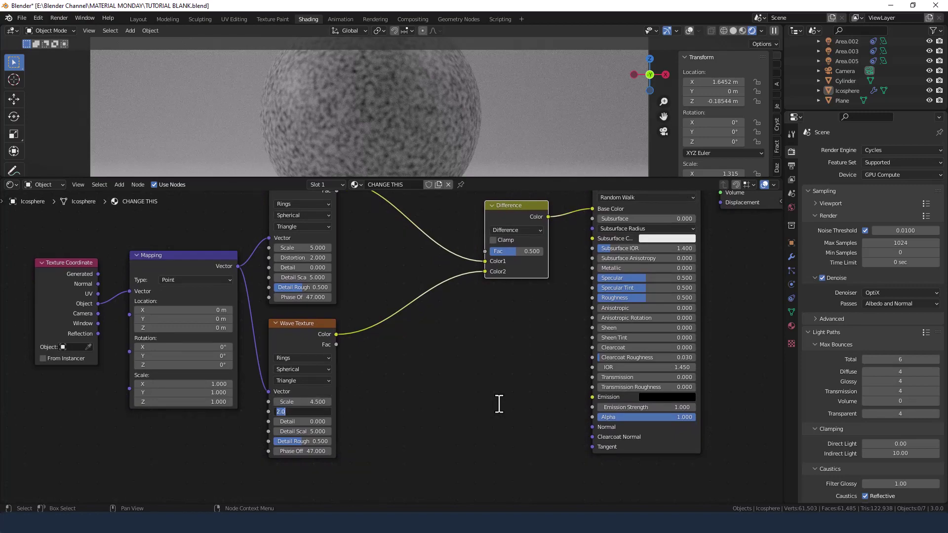
{"action": "type", "text": "4"}
{"action": "key", "text": "Tab"}
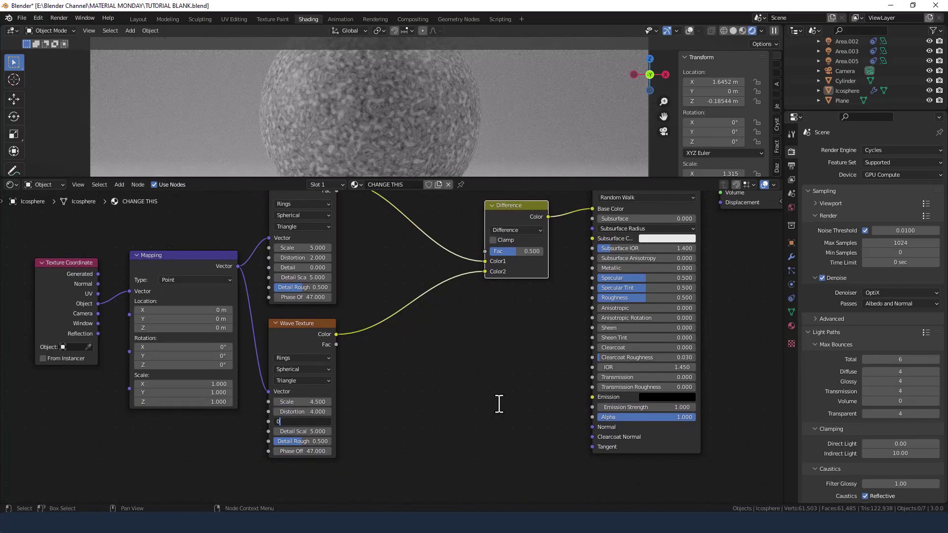
{"action": "key", "text": "Tab"}
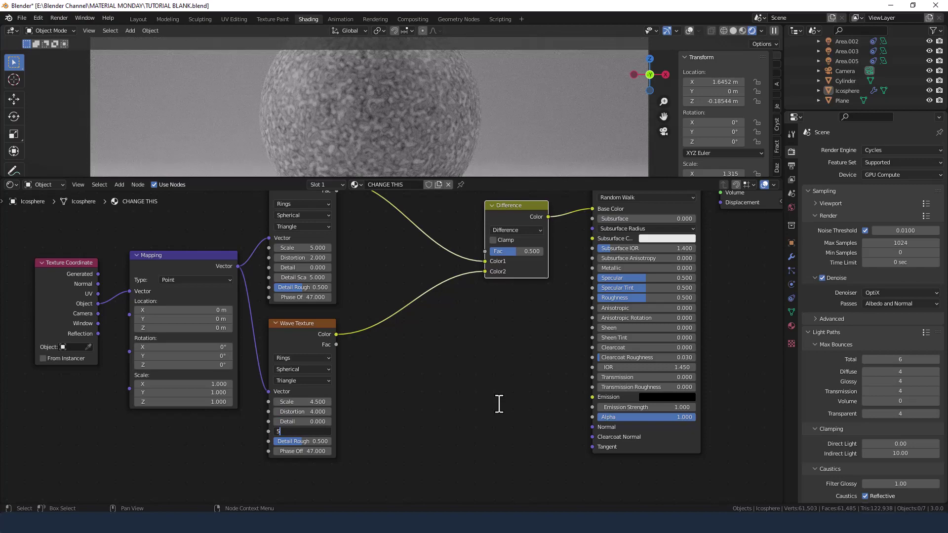
{"action": "key", "text": "Tab"}
{"action": "type", "text": ".5"}
{"action": "key", "text": "Tab"}
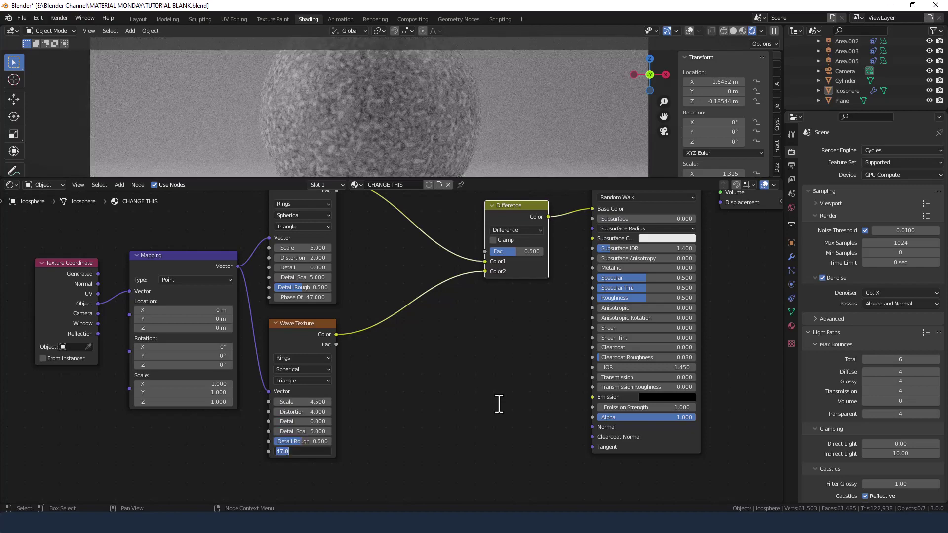
{"action": "key", "text": "Return"}
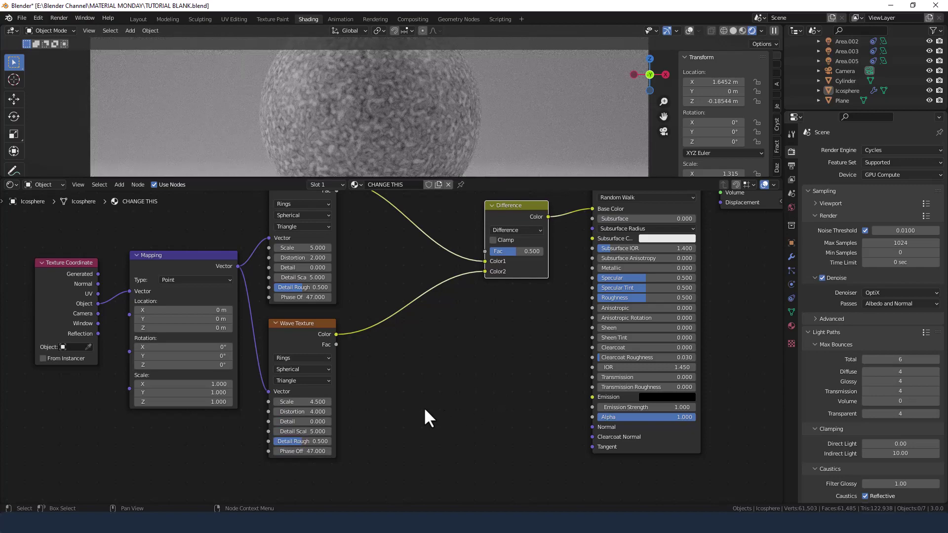
- Move the Difference, Principled BSDF and Material Output nodes to the right
{"action": "scroll", "coordinate": [422, 349], "scroll_direction": "down", "scroll_amount": 1}
{"action": "middle_click_drag", "start_coordinate": [441, 338], "coordinate": [424, 375]}
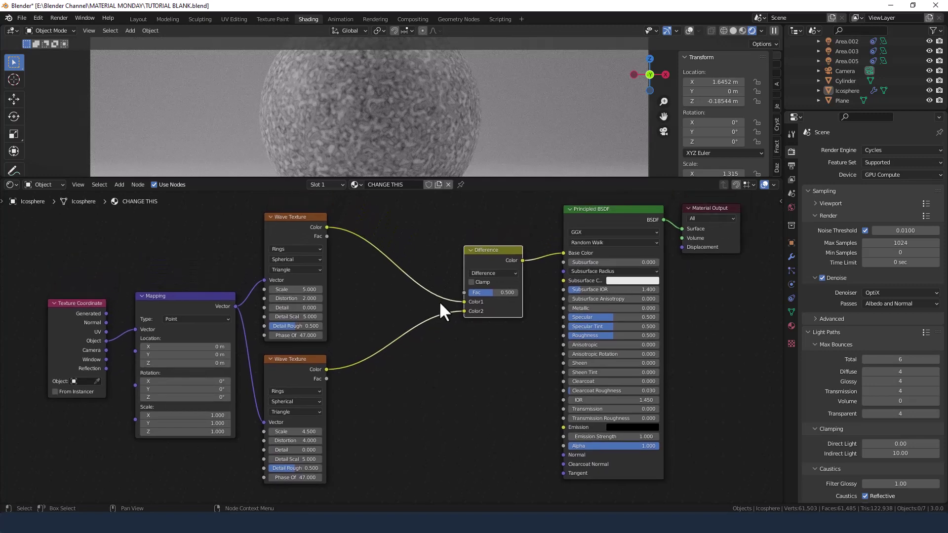
{"action": "scroll", "coordinate": [396, 321], "scroll_direction": "down", "scroll_amount": 1}
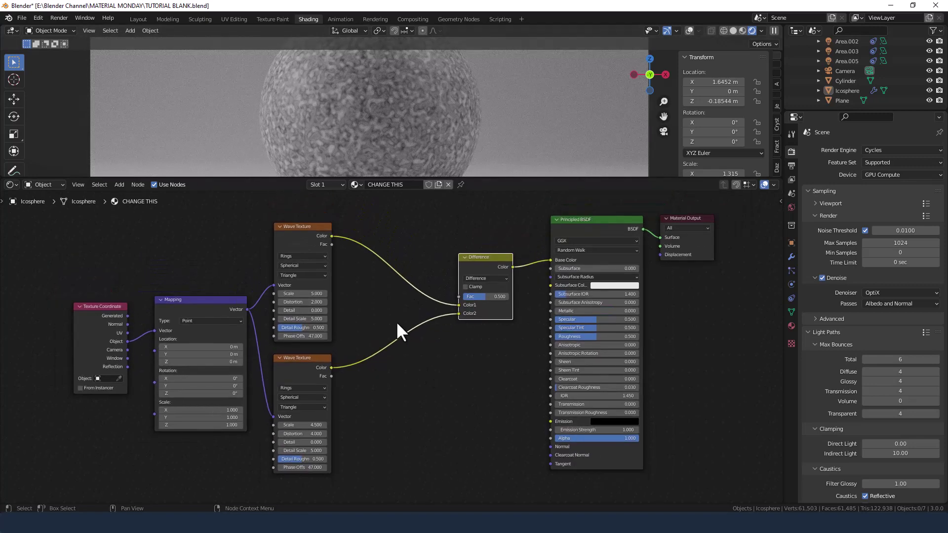
{"action": "scroll", "coordinate": [396, 321], "scroll_direction": "down", "scroll_amount": 1}
{"action": "scroll", "coordinate": [400, 316], "scroll_direction": "up", "scroll_amount": 1}
{"action": "scroll", "coordinate": [402, 310], "scroll_direction": "down", "scroll_amount": 1}
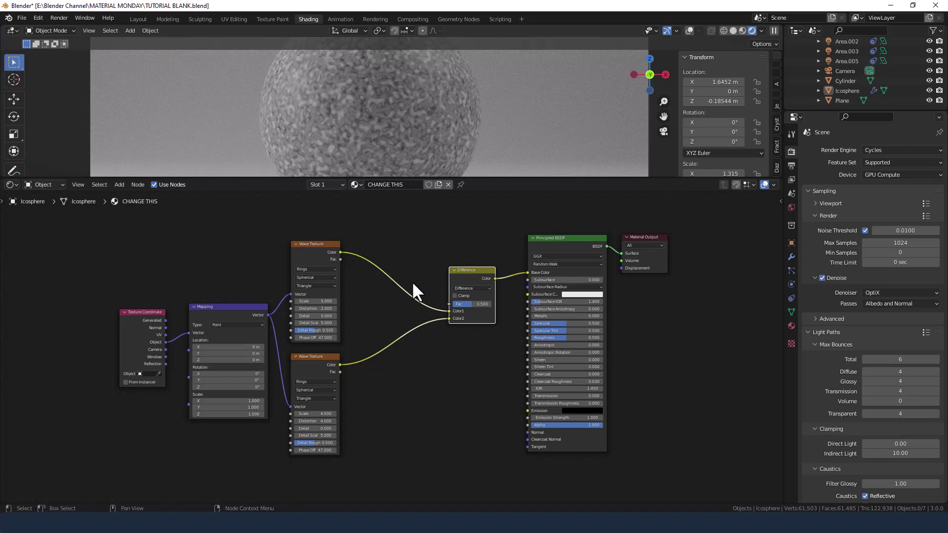
{"action": "left_click_drag", "start_coordinate": [416, 222], "coordinate": [636, 412]}
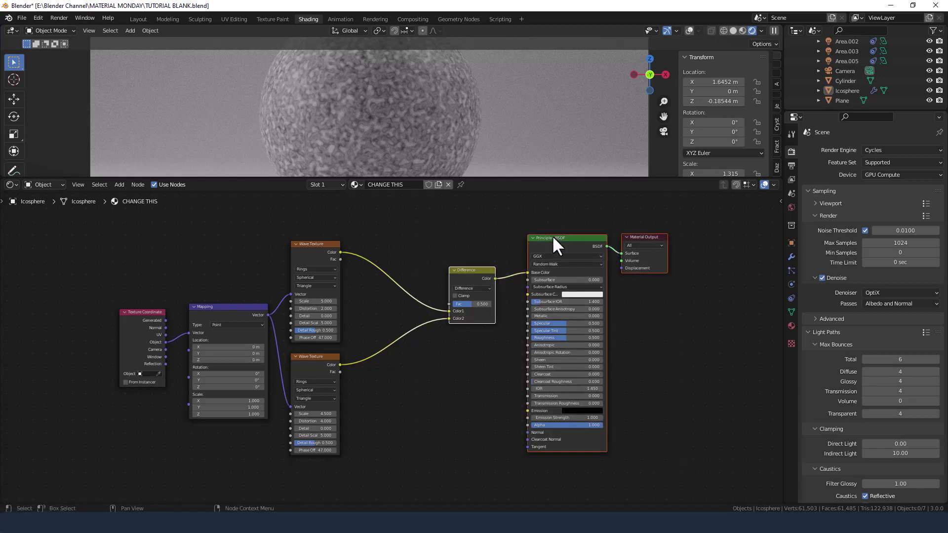
{"action": "left_click_drag", "start_coordinate": [555, 239], "coordinate": [645, 236]}
{"action": "left_click", "coordinate": [460, 233]}
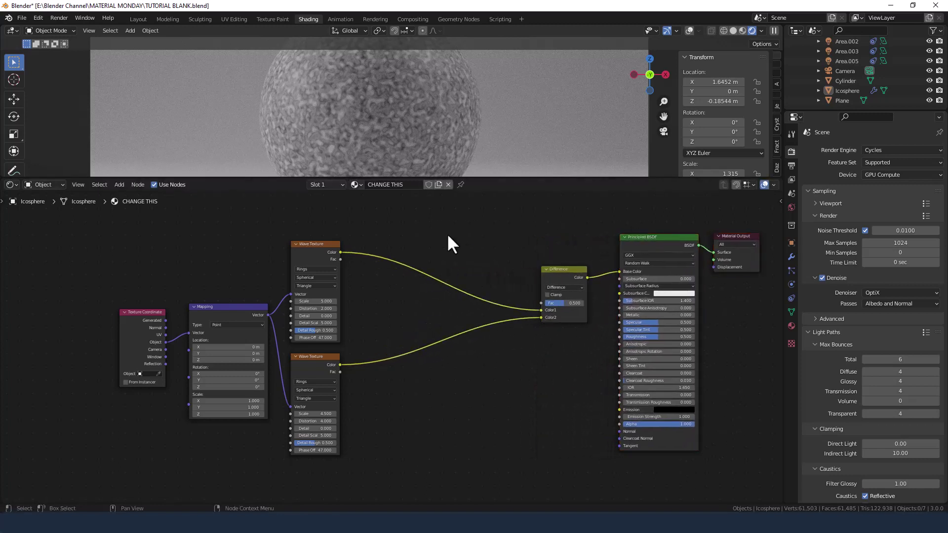
- Insert a ColorRamp between the upper Wave Texture and the Difference node
{"action": "key", "text": "shift+a"}
{"action": "left_click", "coordinate": [442, 235]}
{"action": "type", "text": "COL"}
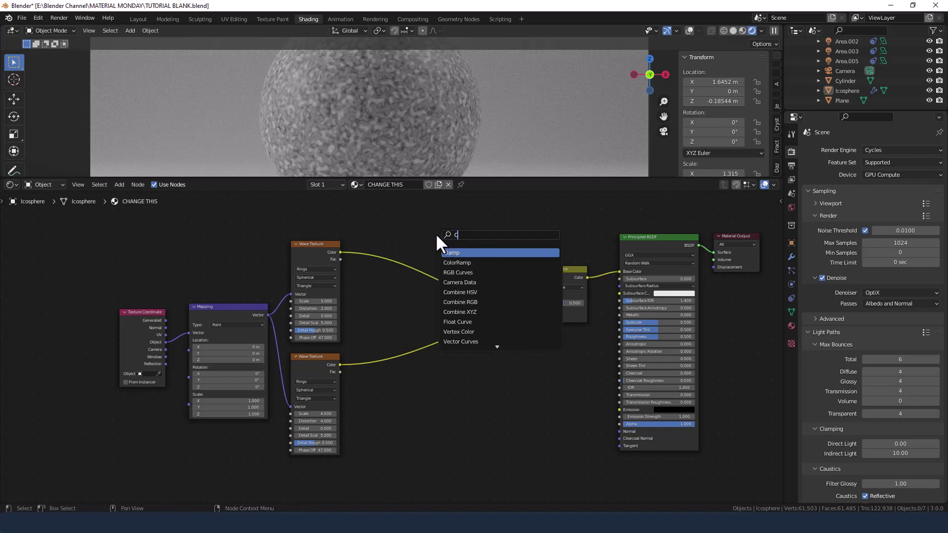
{"action": "left_click", "coordinate": [452, 253]}
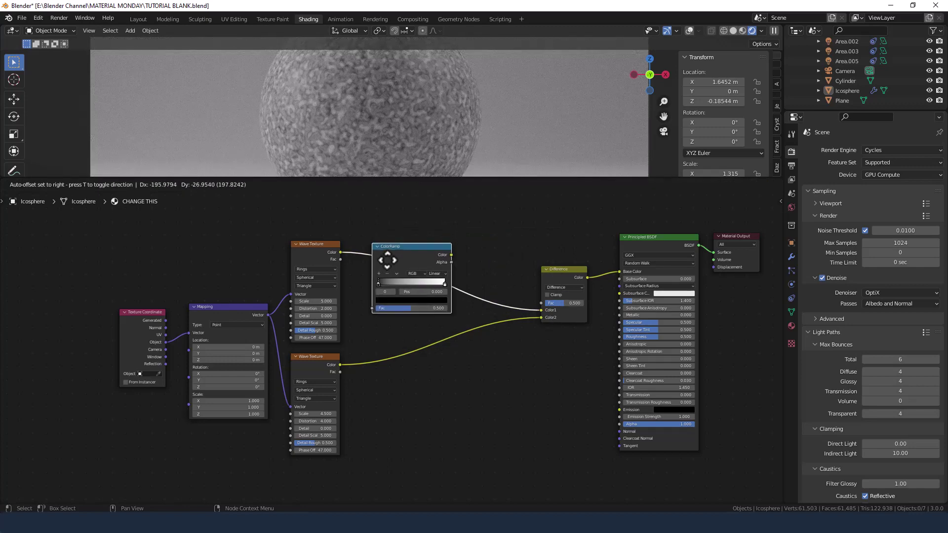
{"action": "left_click", "coordinate": [387, 260]}
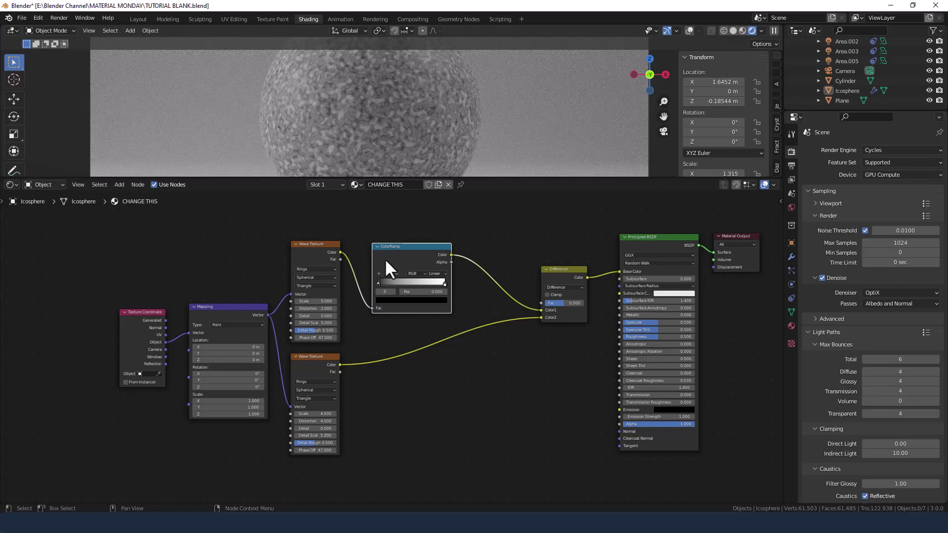
- Duplicate the ColorRamp onto the lower Wave Texture's link to Difference
{"action": "key", "text": "shift+d"}
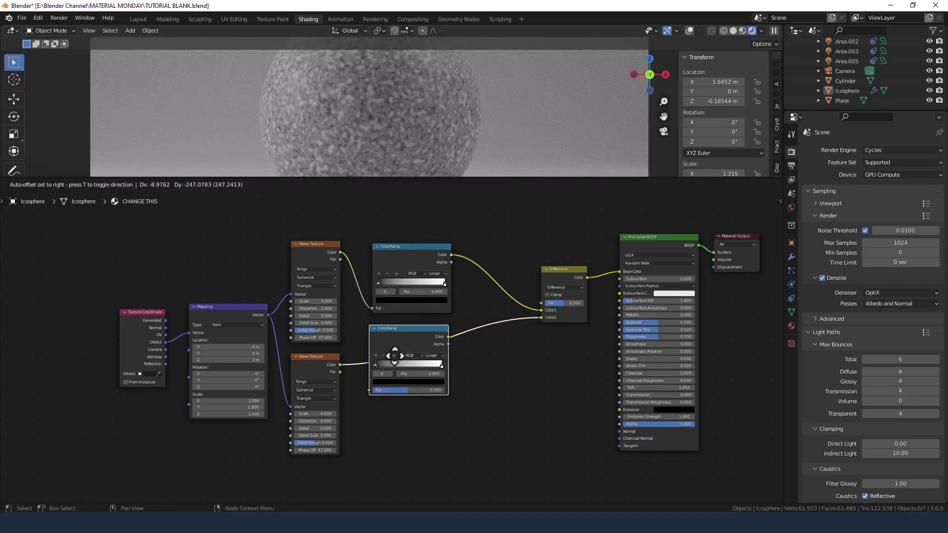
{"action": "left_click", "coordinate": [395, 361]}
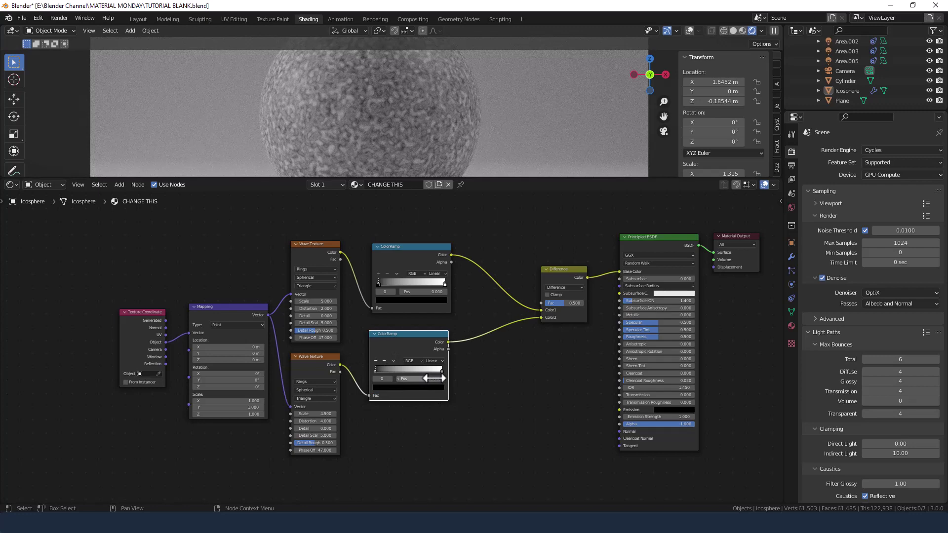
{"action": "left_click", "coordinate": [477, 379]}
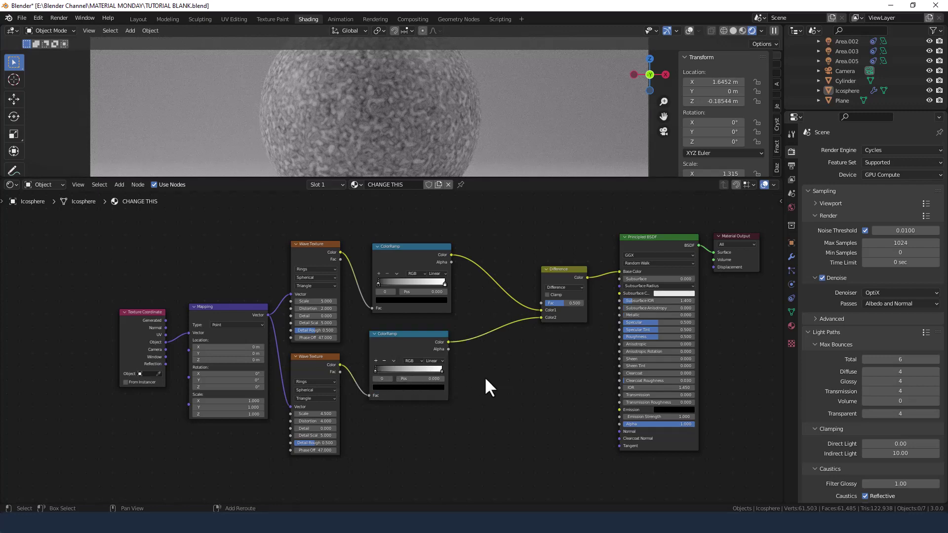
- Insert a Mix node between the lower ColorRamp and the Difference node
{"action": "key", "text": "shift+a"}
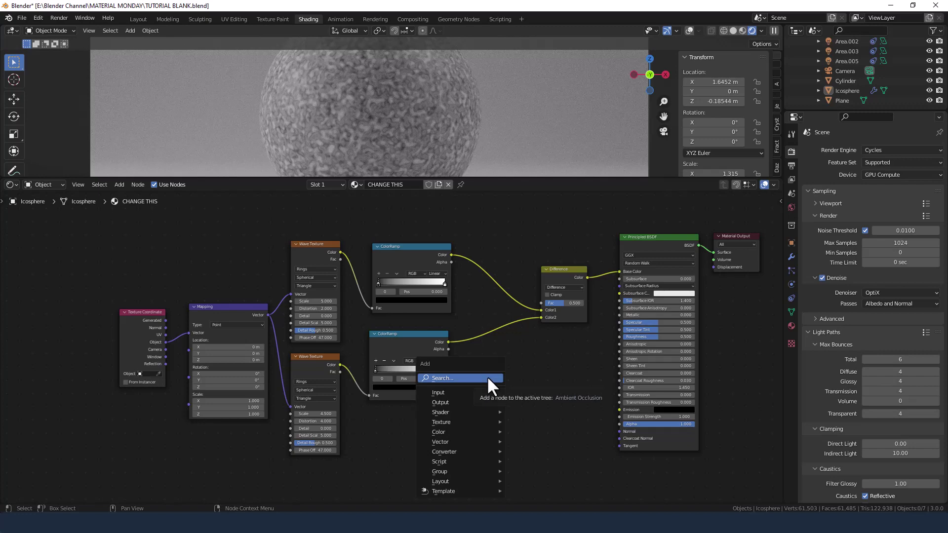
{"action": "left_click", "coordinate": [487, 379]}
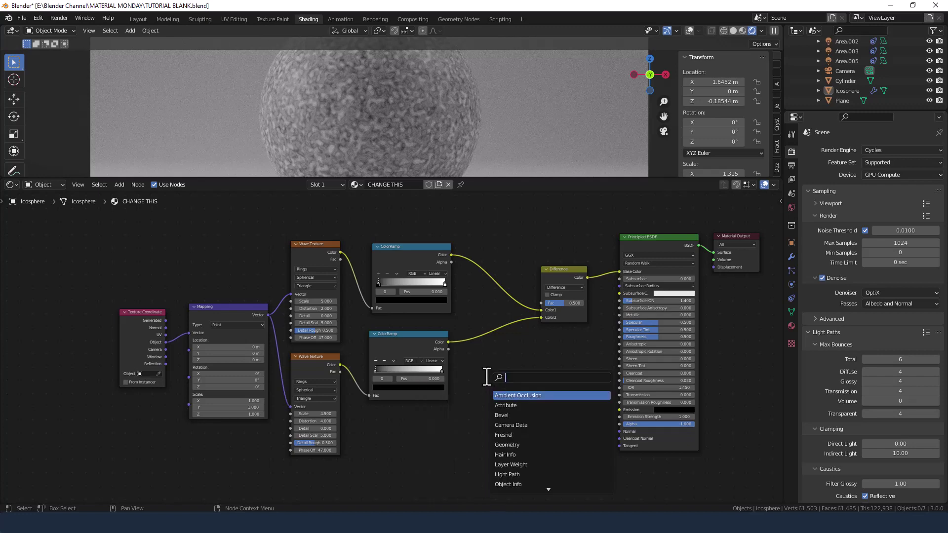
{"action": "type", "text": "mix"}
{"action": "key", "text": "Return"}
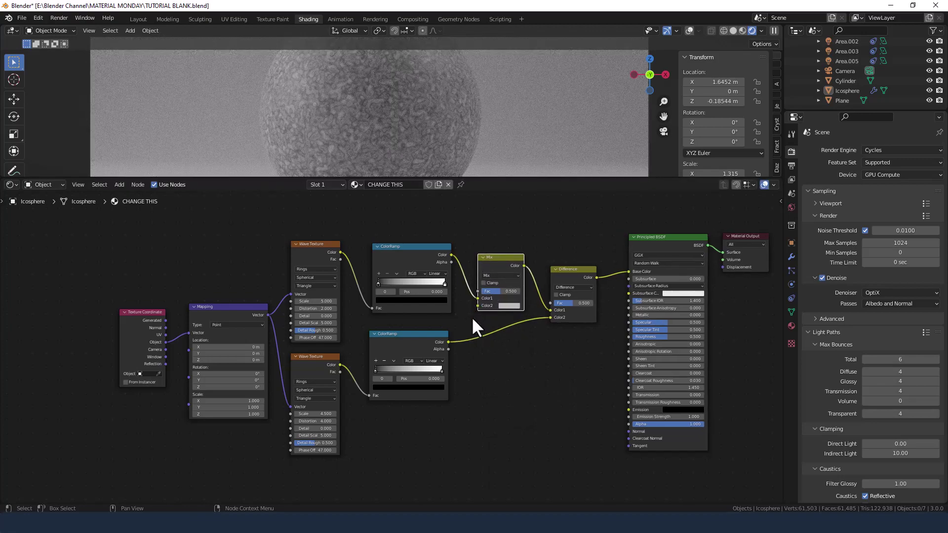
{"action": "left_click", "coordinate": [473, 384]}
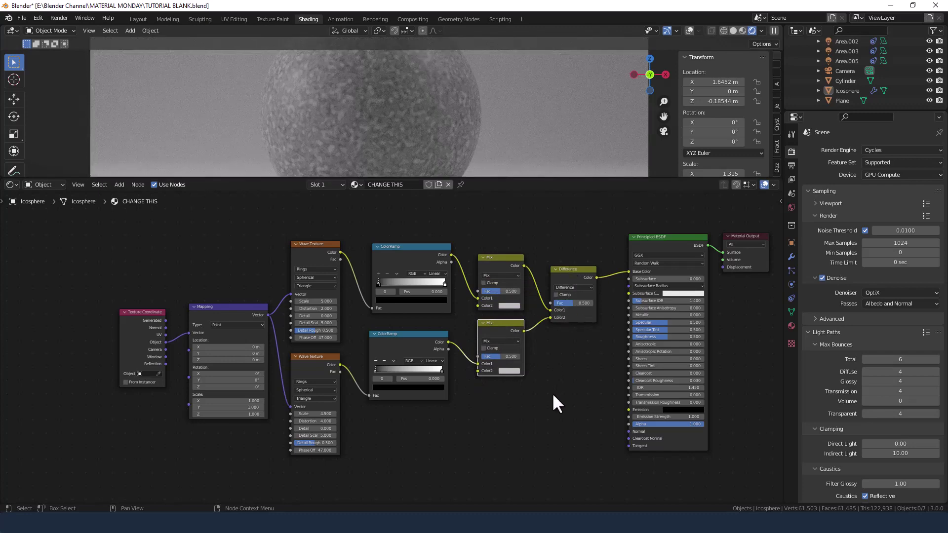
- Set the blend mode of both the upper and lower Mix nodes to Add
{"action": "left_click", "coordinate": [504, 276]}
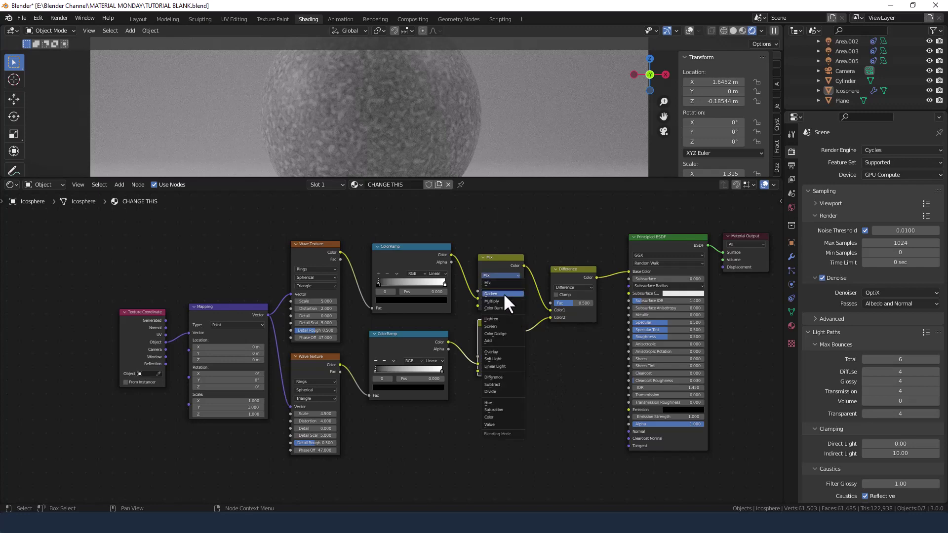
{"action": "left_click", "coordinate": [503, 340]}
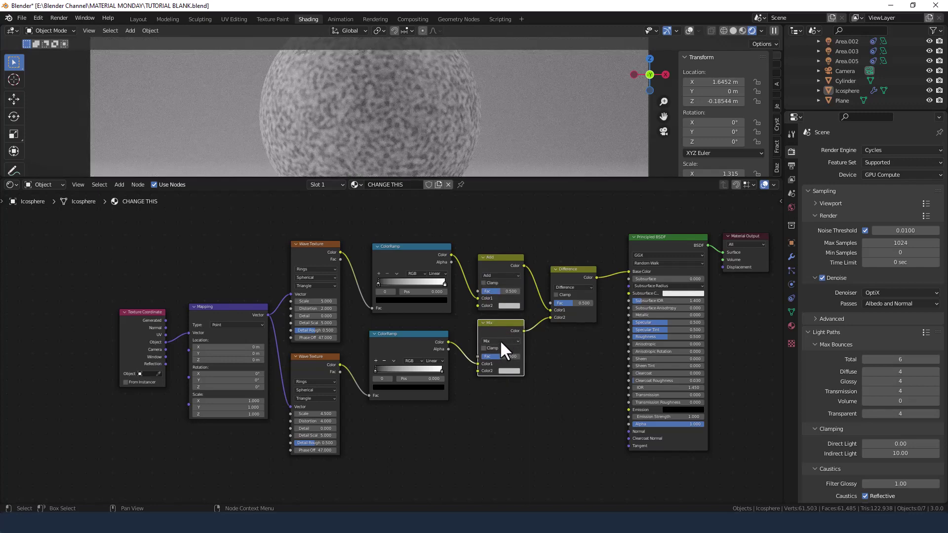
{"action": "left_click", "coordinate": [500, 342]}
{"action": "left_click", "coordinate": [499, 406]}
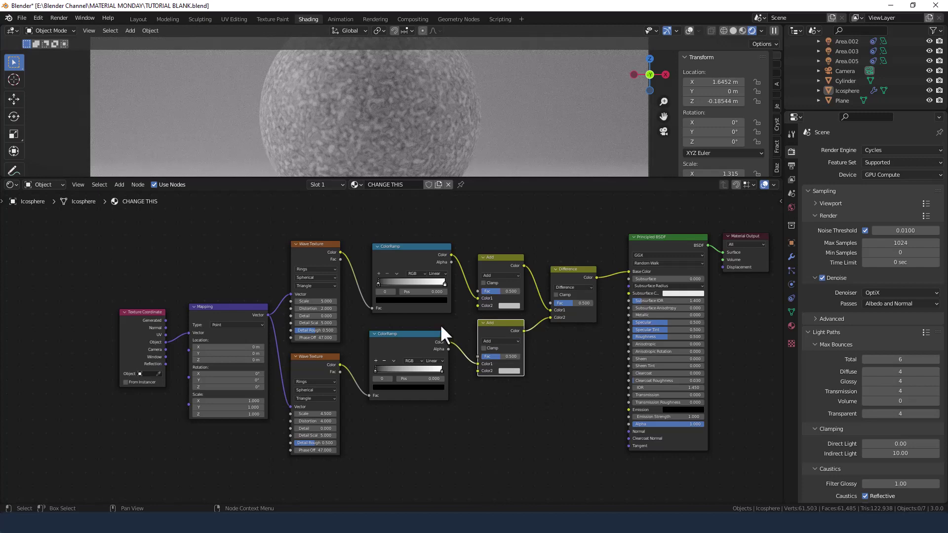
- Set the top ColorRamp to Constant interpolation with its white stop at position 0.7
{"action": "scroll", "coordinate": [440, 324], "scroll_direction": "up", "scroll_amount": 3}
{"action": "middle_click_drag", "start_coordinate": [462, 313], "coordinate": [424, 325]}
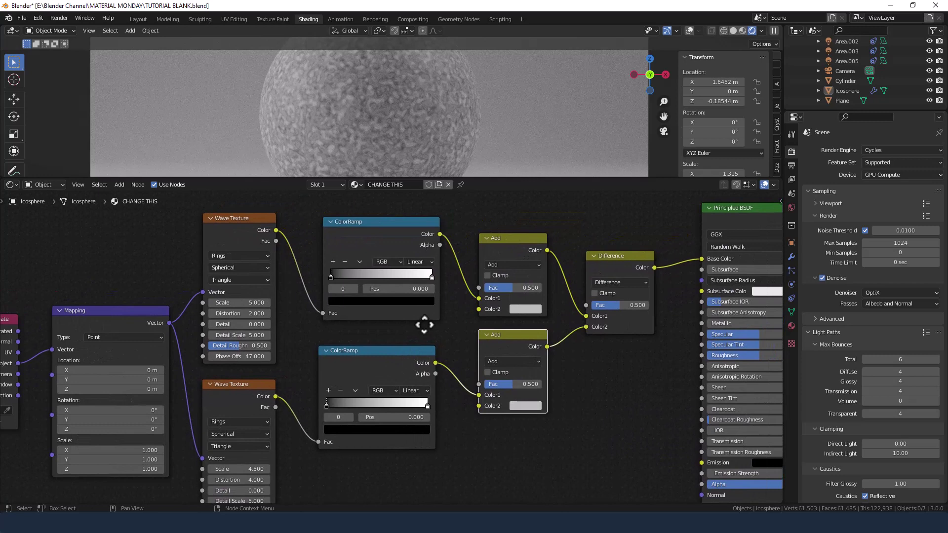
{"action": "scroll", "coordinate": [423, 324], "scroll_direction": "up", "scroll_amount": 1}
{"action": "left_click", "coordinate": [421, 255]}
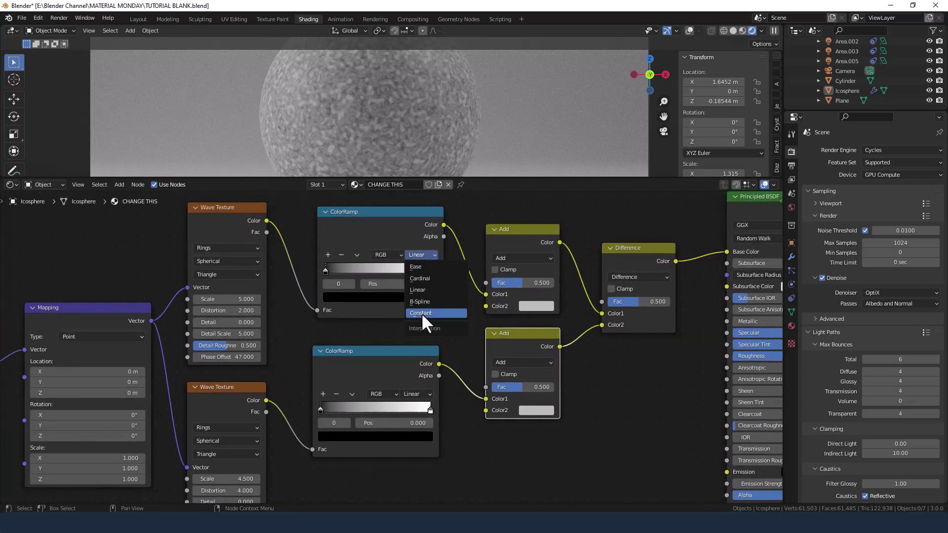
{"action": "left_click", "coordinate": [421, 312]}
{"action": "left_click", "coordinate": [434, 272]}
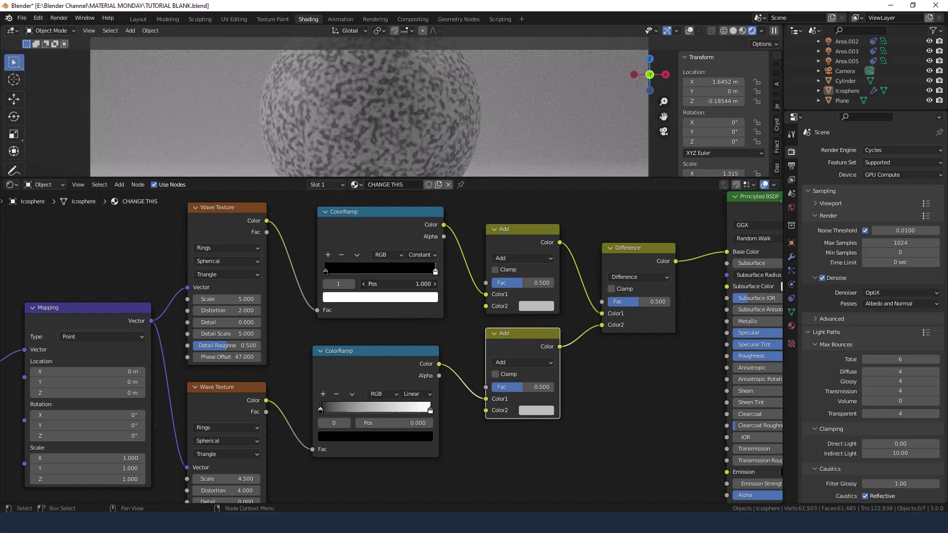
{"action": "left_click", "coordinate": [428, 284]}
{"action": "type", "text": "0.7"}
{"action": "key", "text": "Return"}
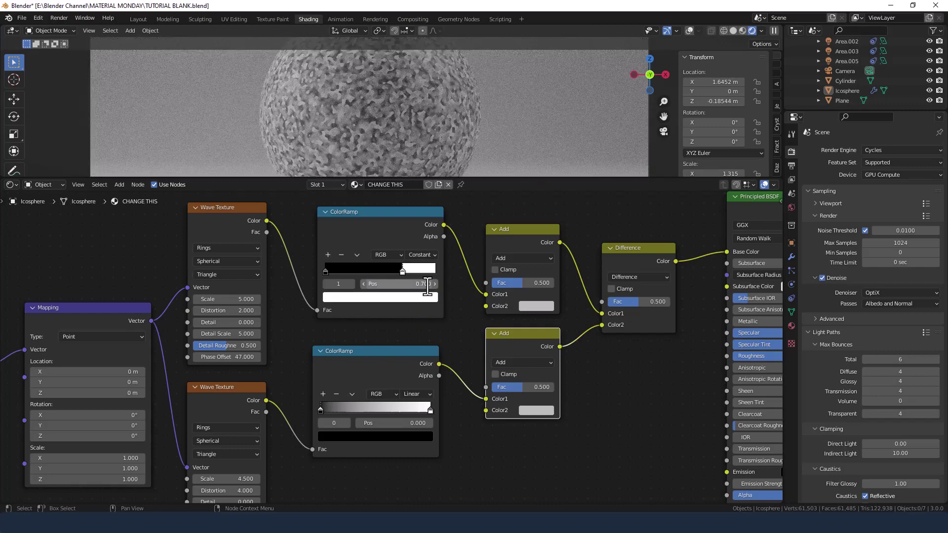
- Colour that stop green with H 0.32, S 0.65, V 0.31
{"action": "left_click", "coordinate": [420, 297]}
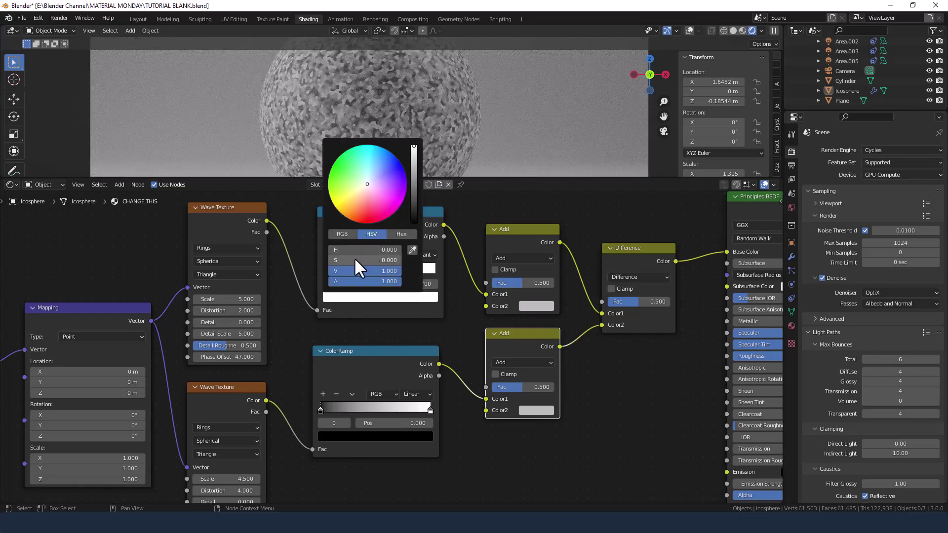
{"action": "mouse_move", "coordinate": [355, 261]}
{"action": "left_mouse_down"}
{"action": "mouse_move", "coordinate": [393, 260]}
{"action": "mouse_move", "coordinate": [357, 251]}
{"action": "mouse_move", "coordinate": [397, 261]}
{"action": "mouse_move", "coordinate": [368, 271]}
{"action": "mouse_move", "coordinate": [373, 261]}
{"action": "mouse_move", "coordinate": [351, 250]}
{"action": "left_mouse_up"}
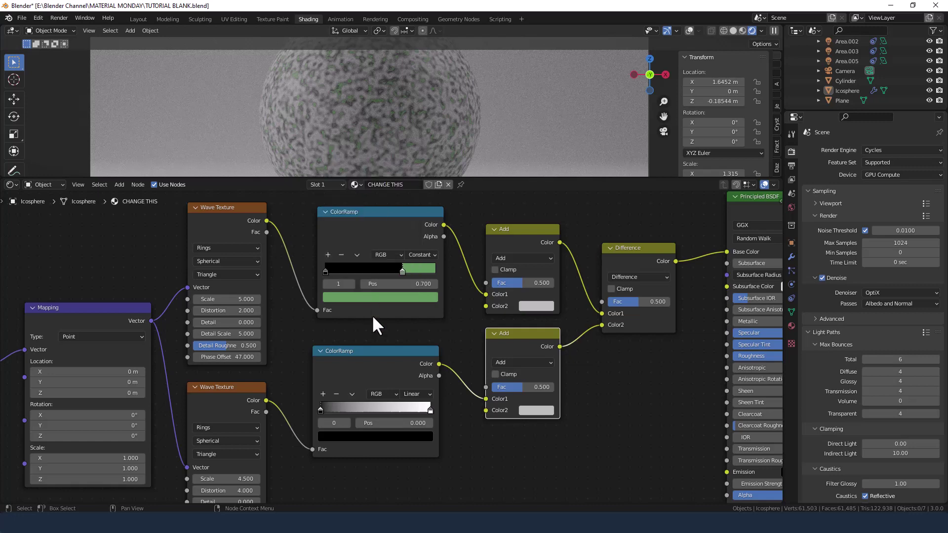
{"action": "left_click", "coordinate": [384, 297]}
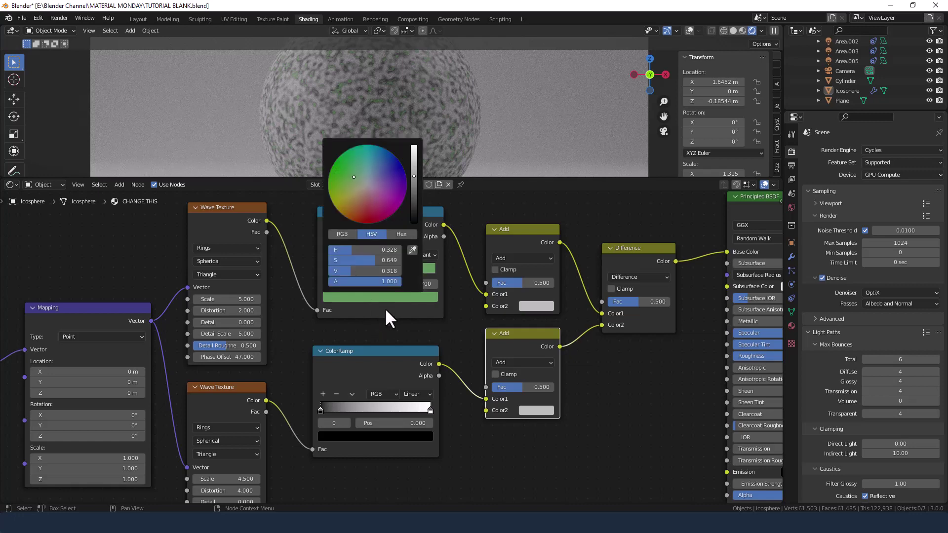
{"action": "left_click", "coordinate": [373, 250]}
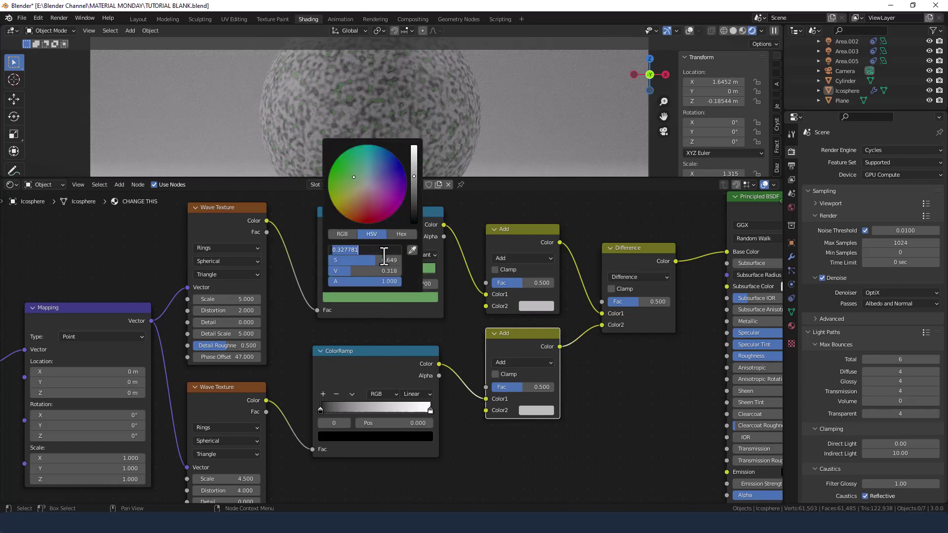
{"action": "type", "text": ".32"}
{"action": "key", "text": "Tab"}
{"action": "type", "text": ".65"}
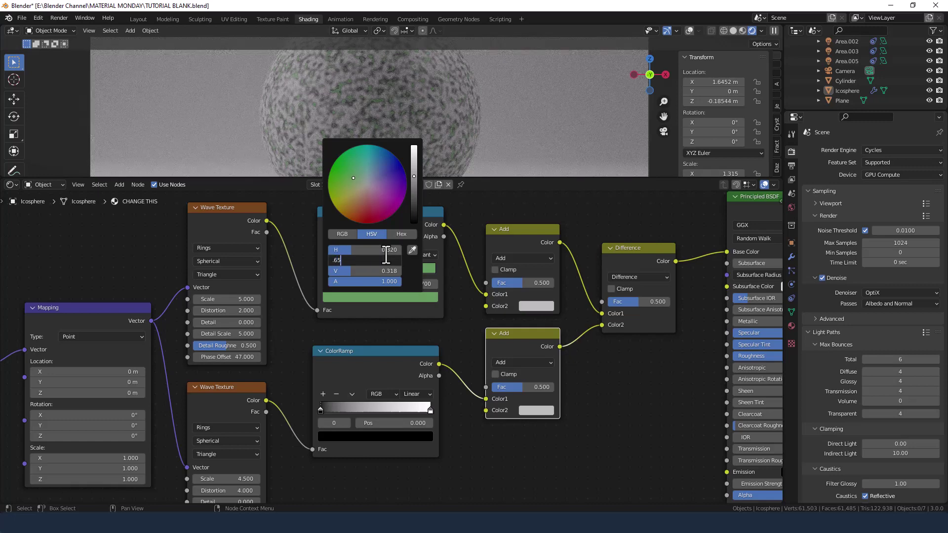
{"action": "key", "text": "Tab"}
{"action": "type", "text": ".31"}
{"action": "key", "text": "Return"}
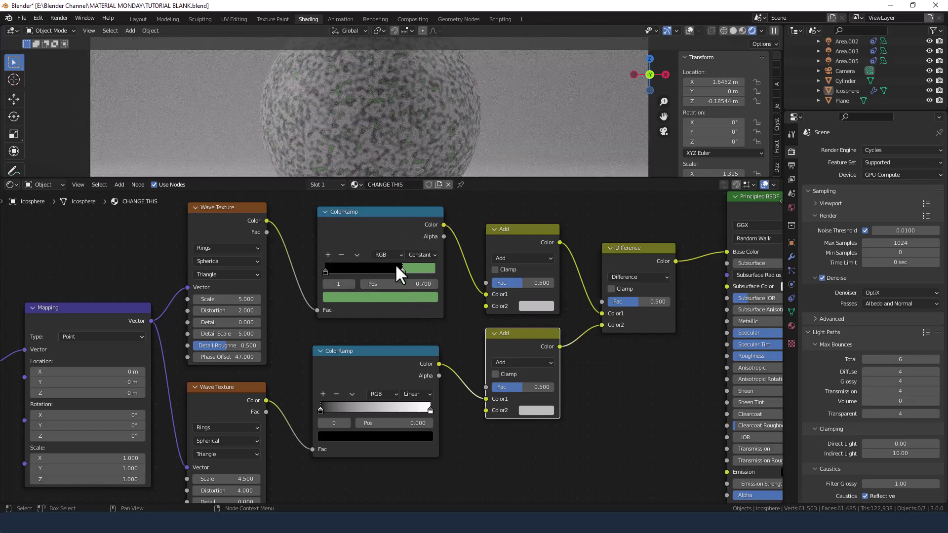
- Confirm the top ramp's green stop as hex 63975D
{"action": "left_click", "coordinate": [396, 296]}
{"action": "left_click", "coordinate": [402, 235]}
{"action": "left_click", "coordinate": [369, 250]}
{"action": "key", "text": "ctrl+c"}
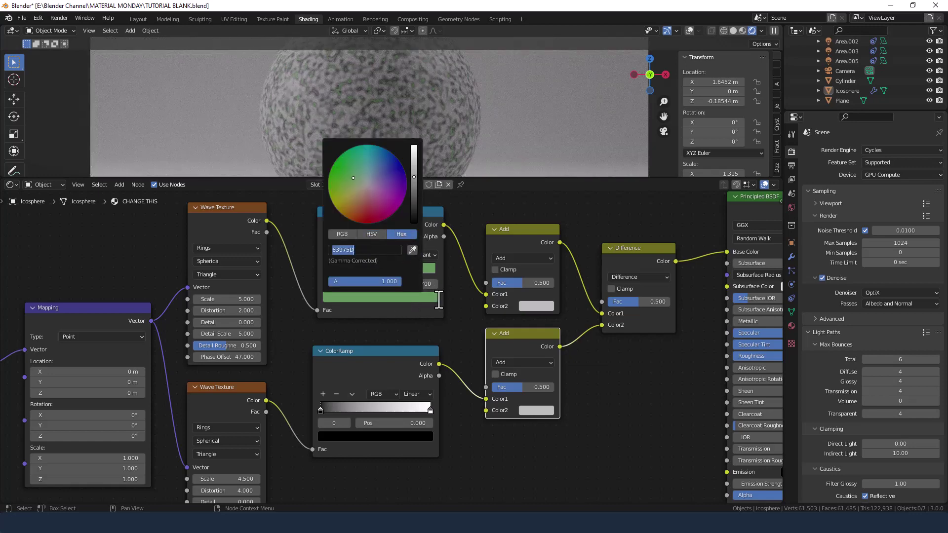
{"action": "key", "text": "Return"}
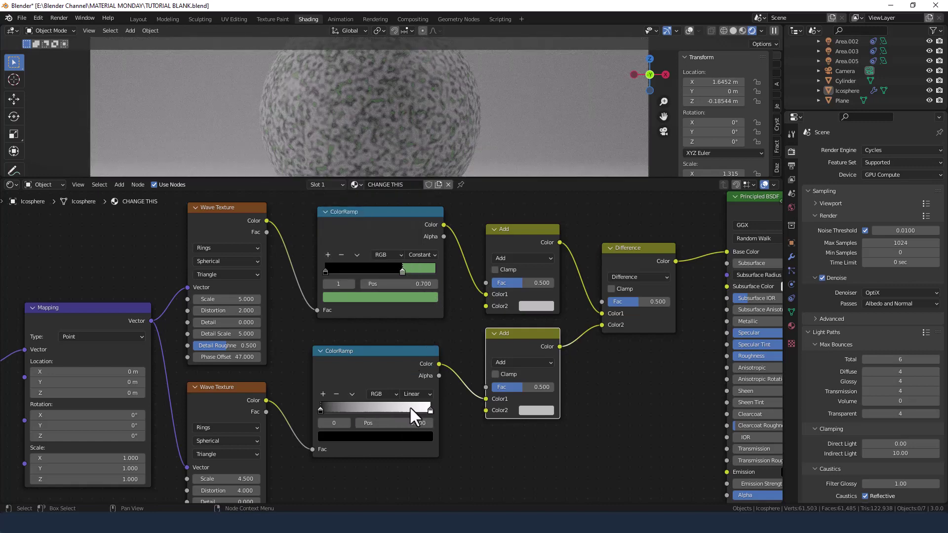
- Make the lower ColorRamp Constant with its right stop at position 0.7
{"action": "left_click", "coordinate": [420, 395]}
{"action": "left_click", "coordinate": [420, 448]}
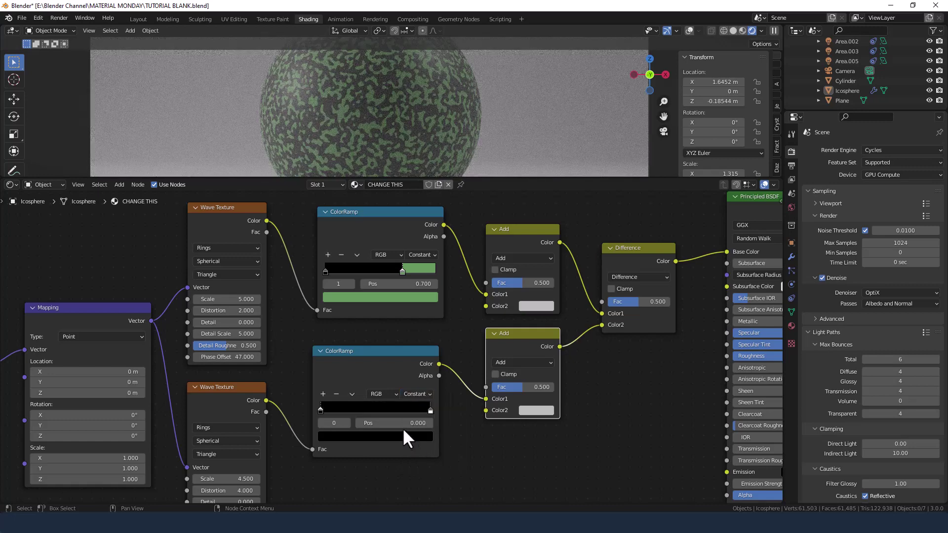
{"action": "left_click", "coordinate": [431, 412]}
{"action": "left_click", "coordinate": [431, 411]}
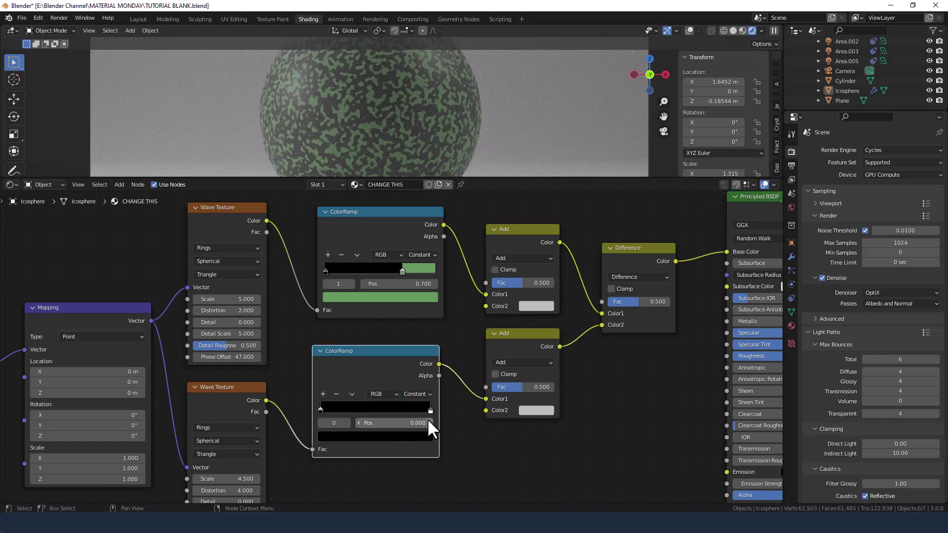
{"action": "left_click", "coordinate": [417, 423]}
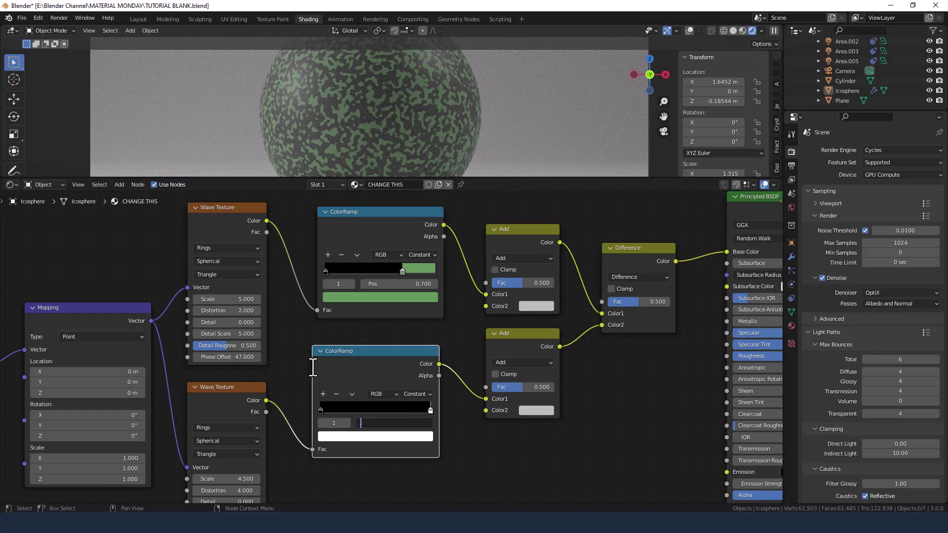
{"action": "type", "text": "0.7"}
{"action": "key", "text": "Return"}
- Set the lower ramp's right stop colour to hex 63975D
{"action": "left_click", "coordinate": [389, 436]}
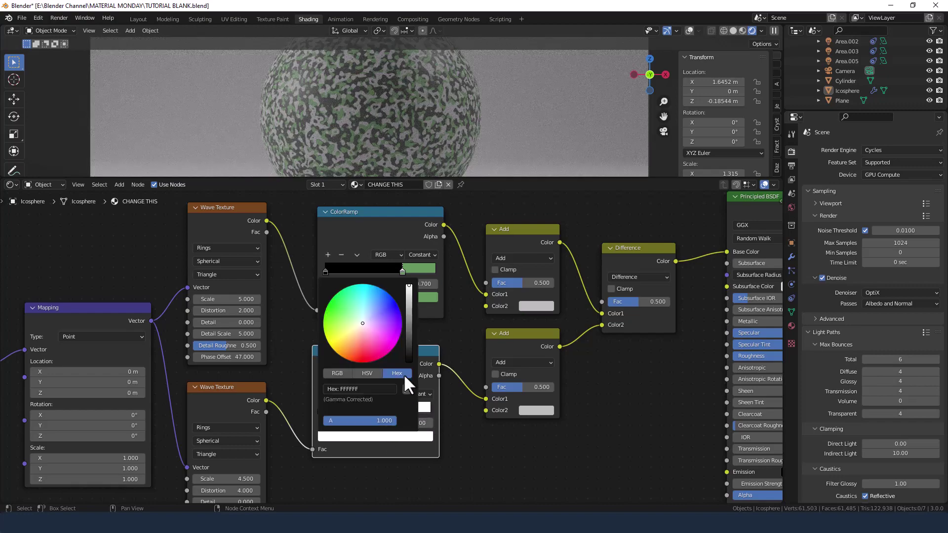
{"action": "left_click", "coordinate": [378, 390]}
{"action": "key", "text": "ctrl+v"}
{"action": "key", "text": "Return"}
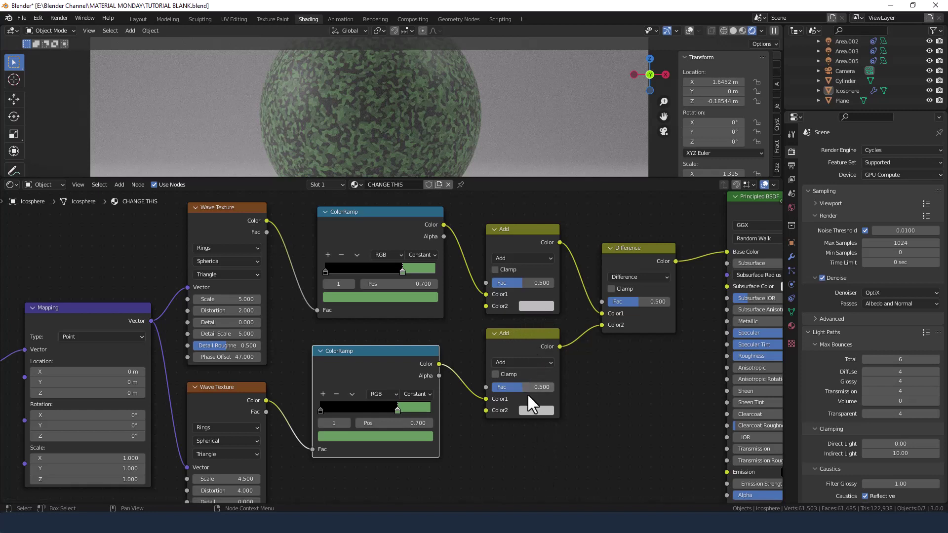
- Paste hex 63975D into Color2 of both the upper and lower Add nodes
{"action": "left_click", "coordinate": [533, 305]}
{"action": "left_click", "coordinate": [562, 258]}
{"action": "key", "text": "ctrl+v"}
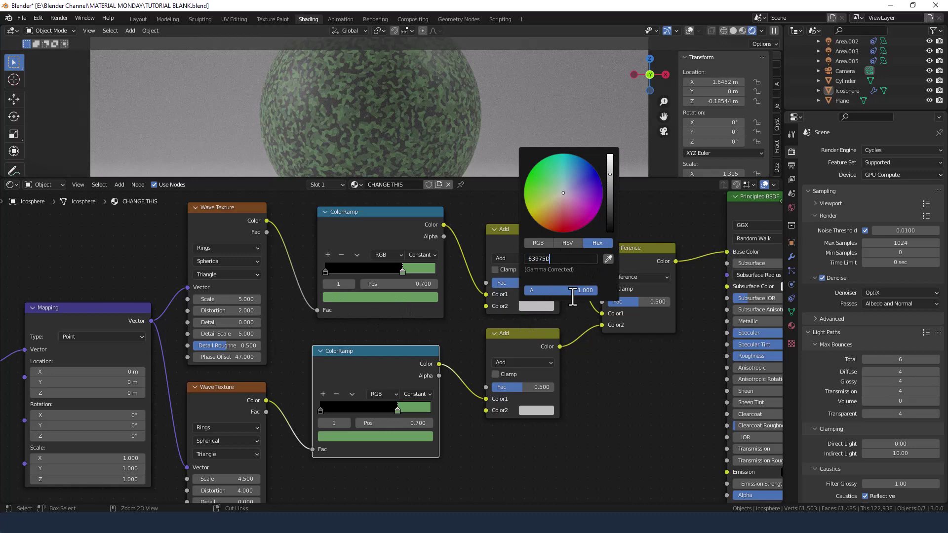
{"action": "key", "text": "Return"}
{"action": "left_click", "coordinate": [535, 411]}
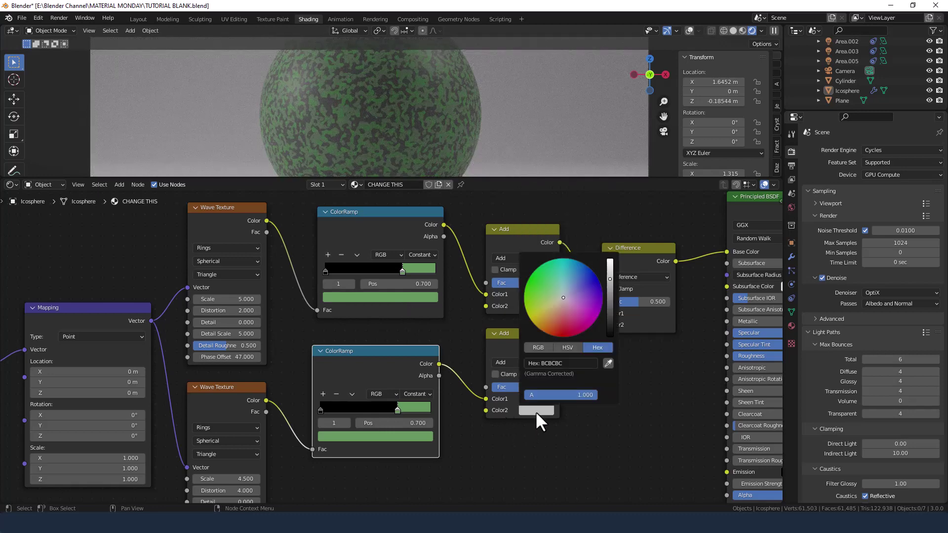
{"action": "left_click", "coordinate": [574, 362]}
{"action": "key", "text": "ctrl+v"}
{"action": "key", "text": "Return"}
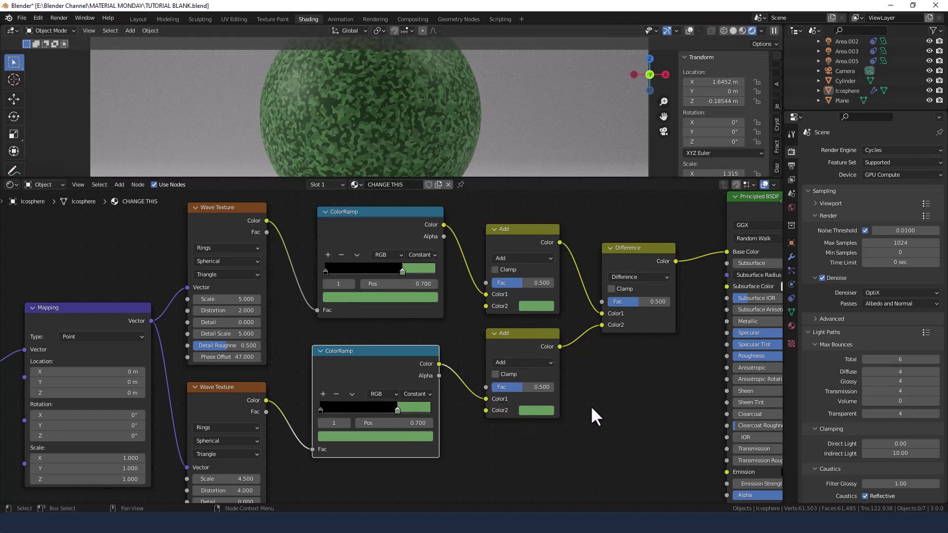
- Soften the Principled BSDF shine: Specular 0.35, Roughness 0.6, Sheen Tint 0.5
{"action": "middle_click_drag", "start_coordinate": [616, 393], "coordinate": [410, 385]}
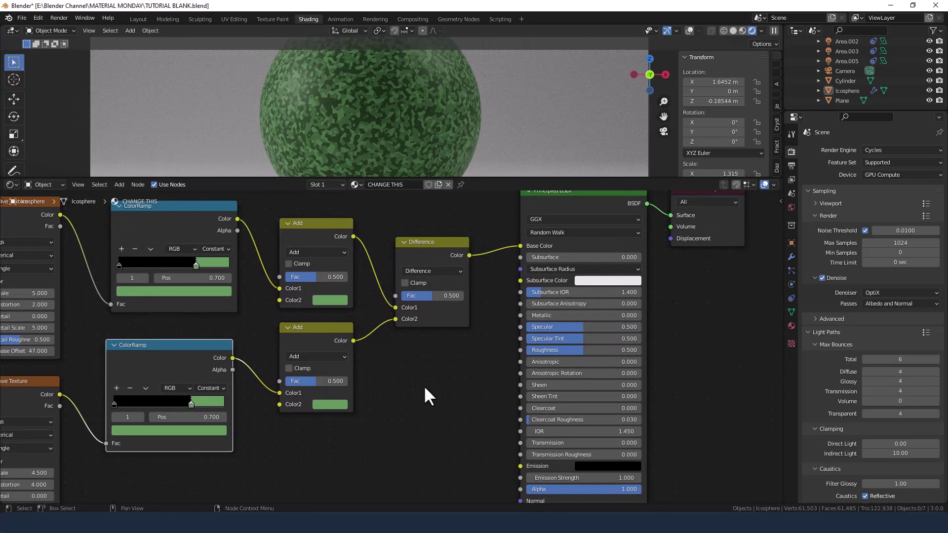
{"action": "left_click", "coordinate": [442, 385]}
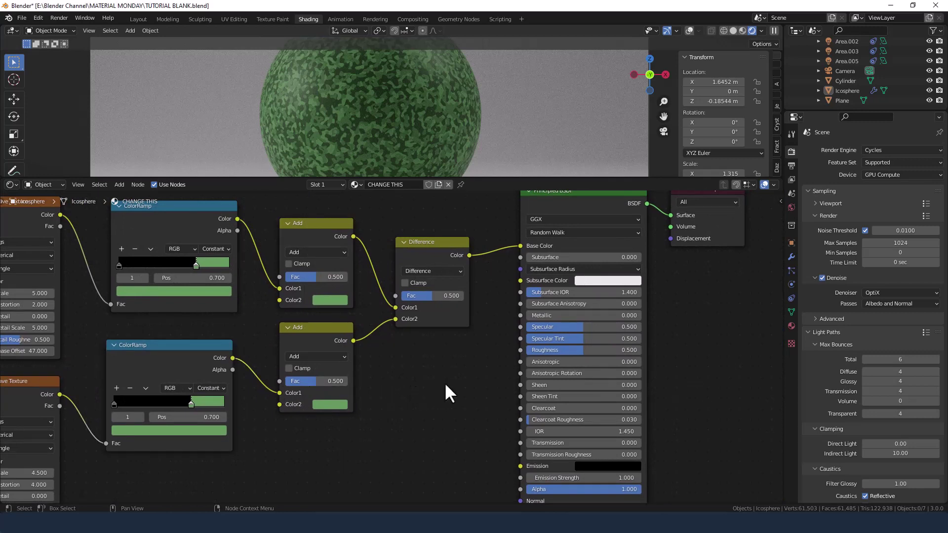
{"action": "left_click", "coordinate": [622, 327]}
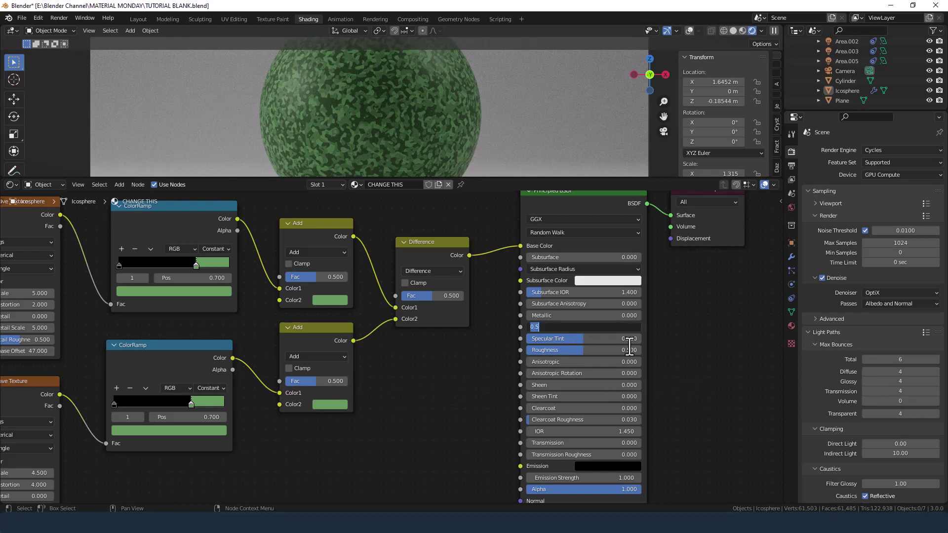
{"action": "type", "text": "0.35"}
{"action": "key", "text": "Return"}
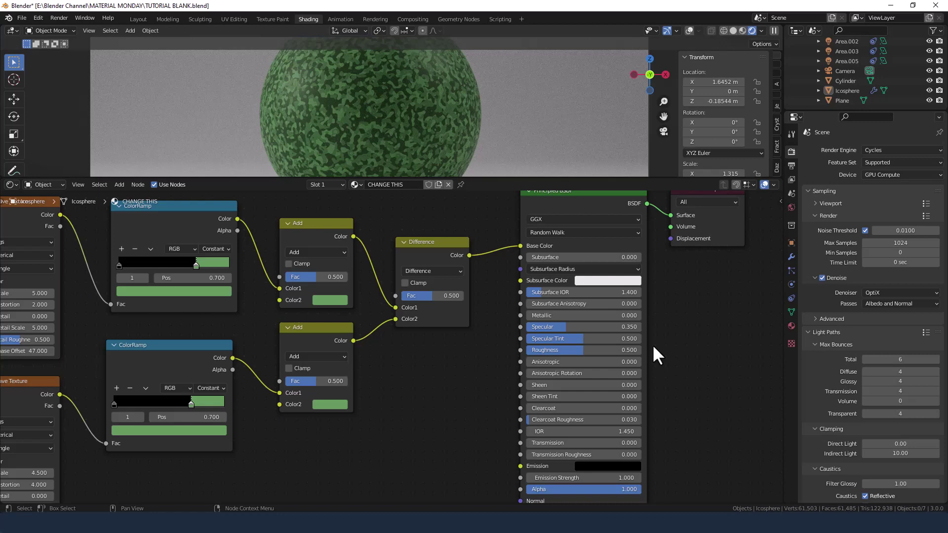
{"action": "left_click", "coordinate": [611, 350]}
{"action": "key", "text": "BackSpace"}
{"action": "type", "text": ".6"}
{"action": "key", "text": "Return"}
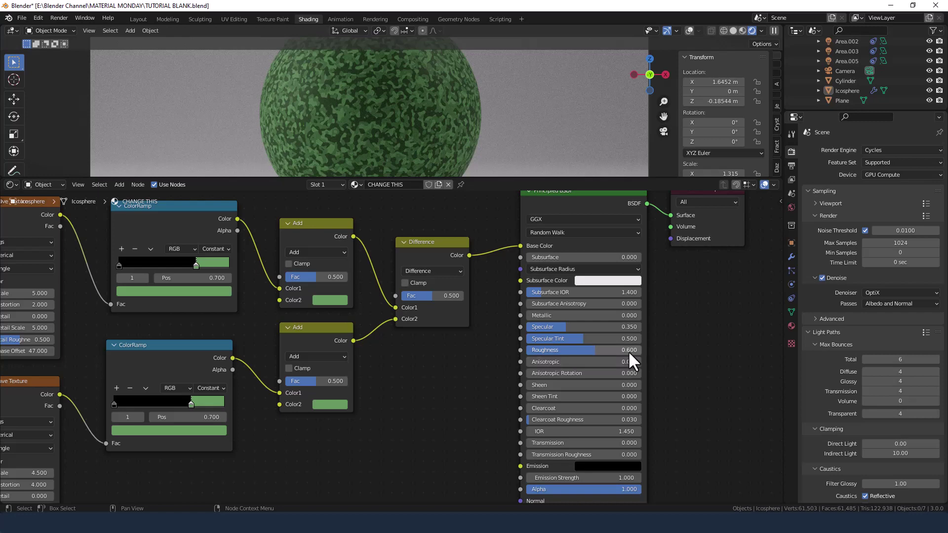
{"action": "left_click", "coordinate": [583, 395]}
{"action": "type", "text": ".5"}
{"action": "key", "text": "Return"}
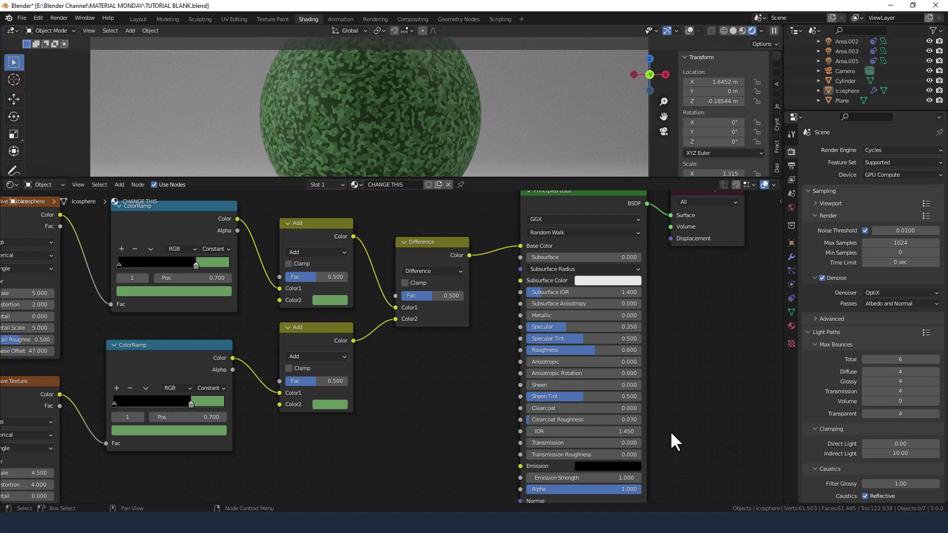
- Add a Noise Texture node and connect it toward the Principled BSDF's Normal input
{"action": "middle_click_drag", "start_coordinate": [414, 418], "coordinate": [442, 339]}
{"action": "key", "text": "shift+a"}
{"action": "left_click", "coordinate": [415, 374]}
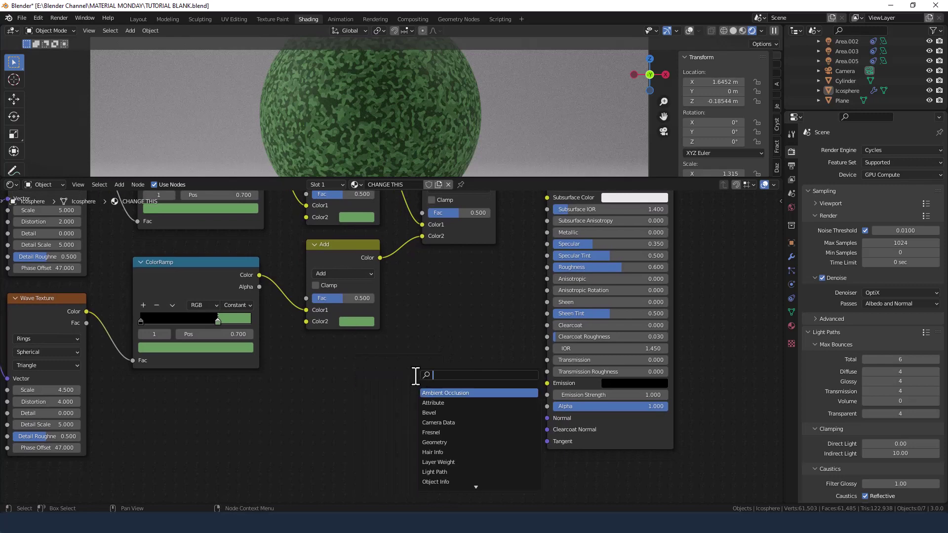
{"action": "type", "text": "NOIS"}
{"action": "key", "text": "Down"}
{"action": "key", "text": "Return"}
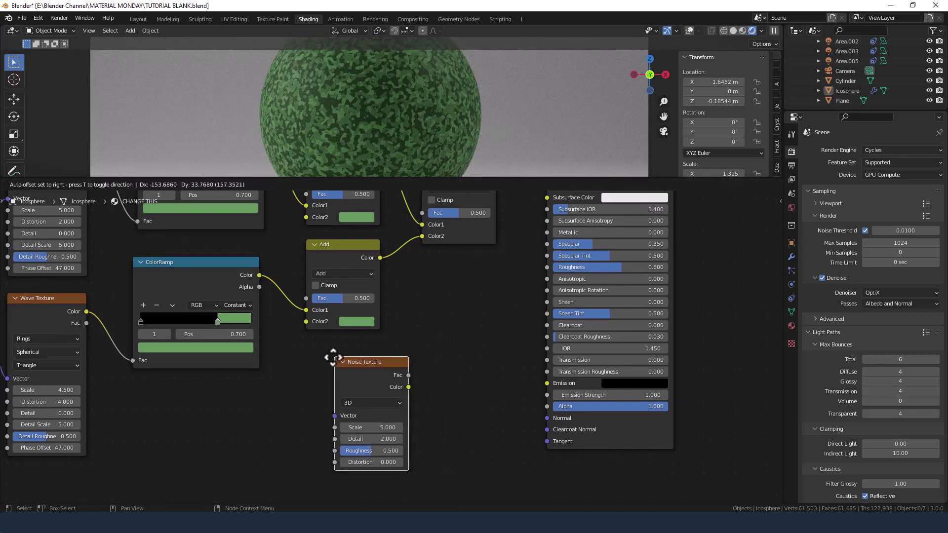
{"action": "left_click", "coordinate": [333, 357]}
{"action": "left_click_drag", "start_coordinate": [408, 387], "coordinate": [547, 418]}
- Insert a Bump node on the Normal link, with the noise driving its Height
{"action": "key", "text": "shift+a"}
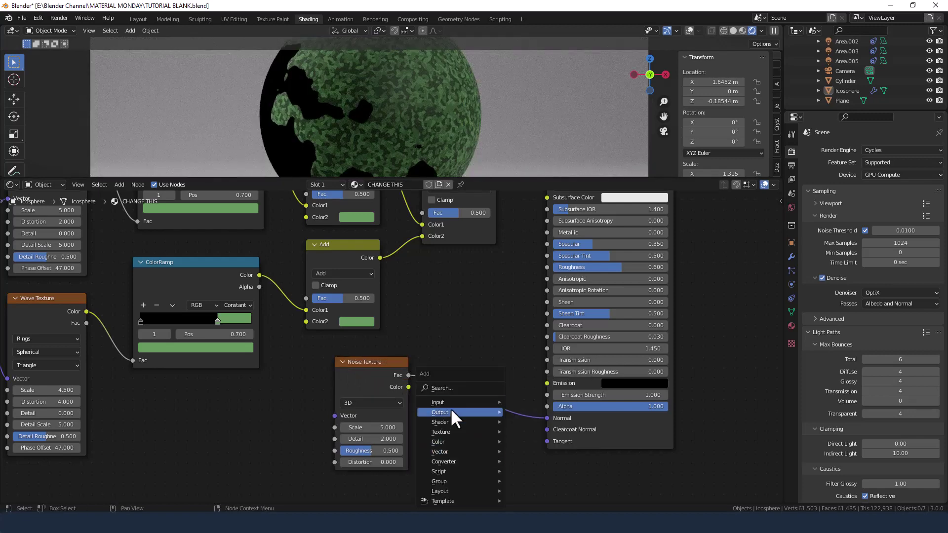
{"action": "left_click", "coordinate": [446, 389]}
{"action": "type", "text": "BUMP"}
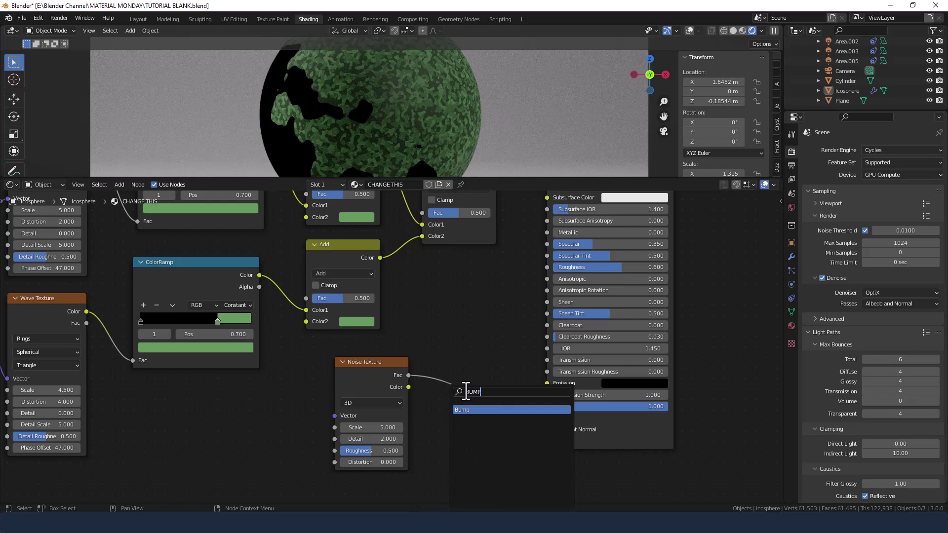
{"action": "left_click", "coordinate": [483, 410]}
{"action": "left_click", "coordinate": [489, 383]}
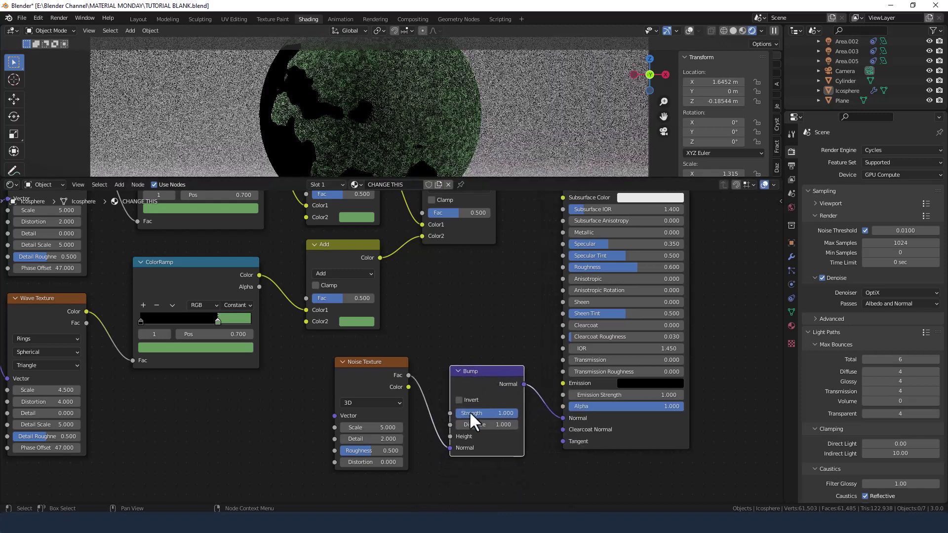
{"action": "left_click_drag", "start_coordinate": [450, 445], "coordinate": [452, 437]}
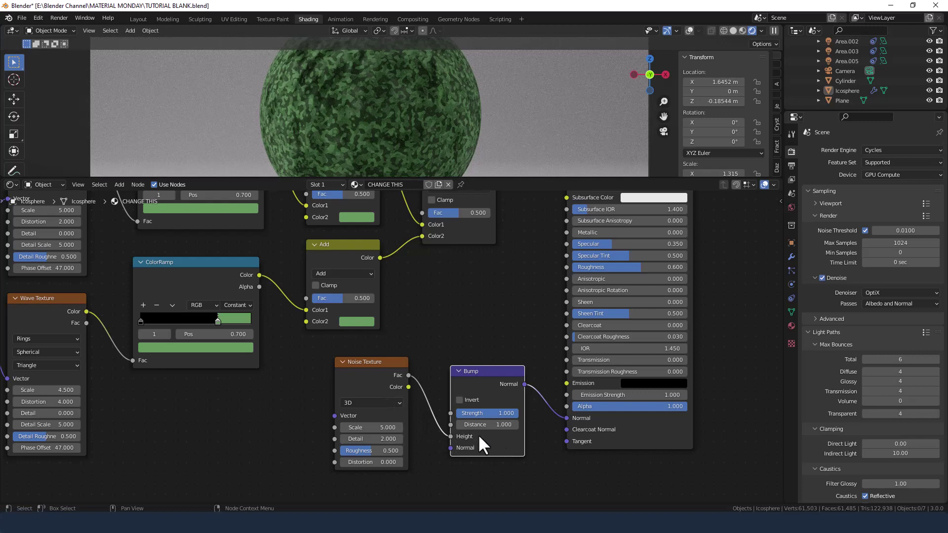
- Set the Noise Texture to Scale 10, Detail 15 and Roughness 0.5
{"action": "left_click", "coordinate": [371, 430]}
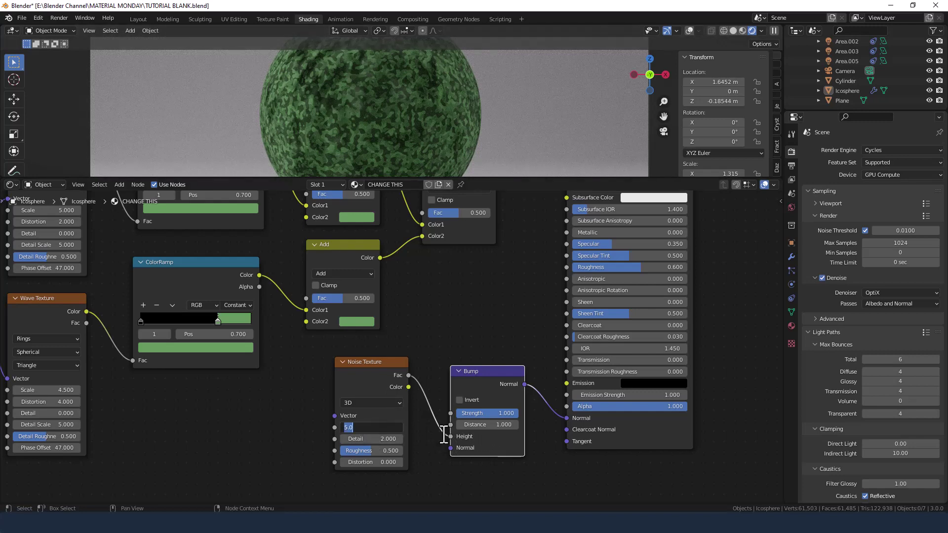
{"action": "type", "text": "10"}
{"action": "key", "text": "Tab"}
{"action": "type", "text": "15"}
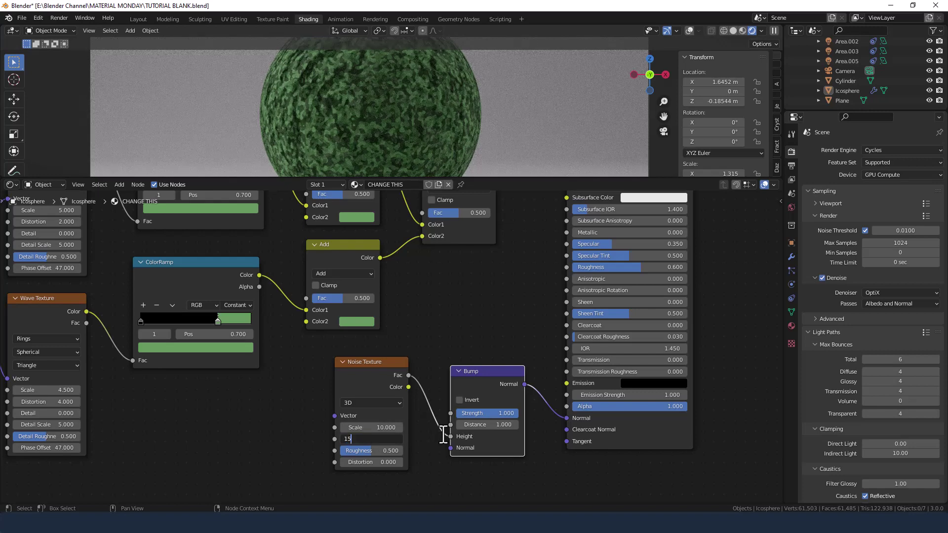
{"action": "key", "text": "Tab"}
{"action": "type", "text": ".5"}
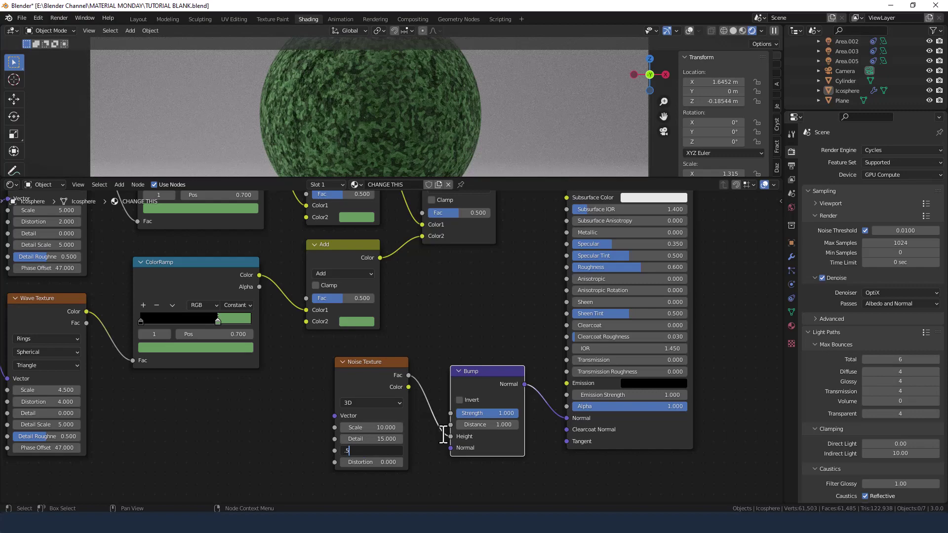
{"action": "key", "text": "Tab"}
{"action": "key", "text": "Escape"}
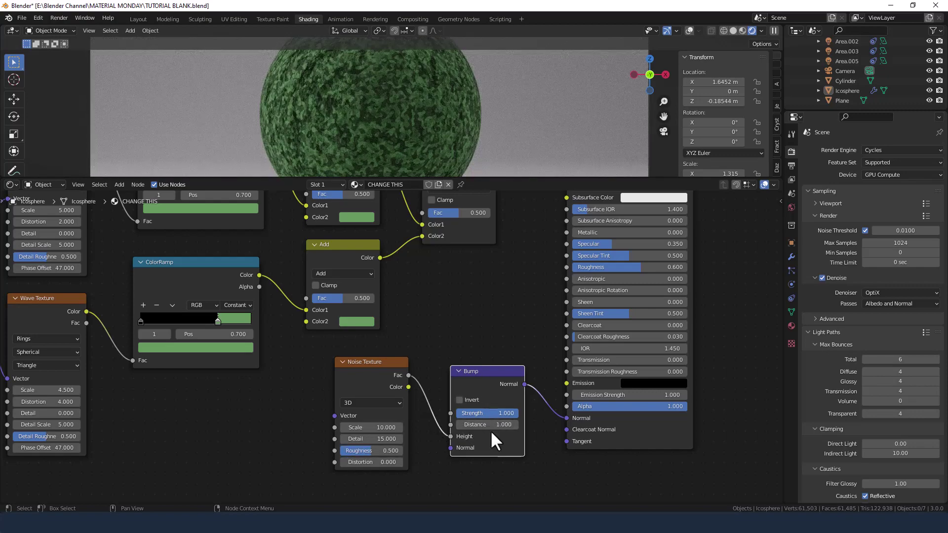
- Set the Bump node to Strength 0.2 and Distance 0.1
{"action": "left_click", "coordinate": [482, 413]}
{"action": "key", "text": "BackSpace"}
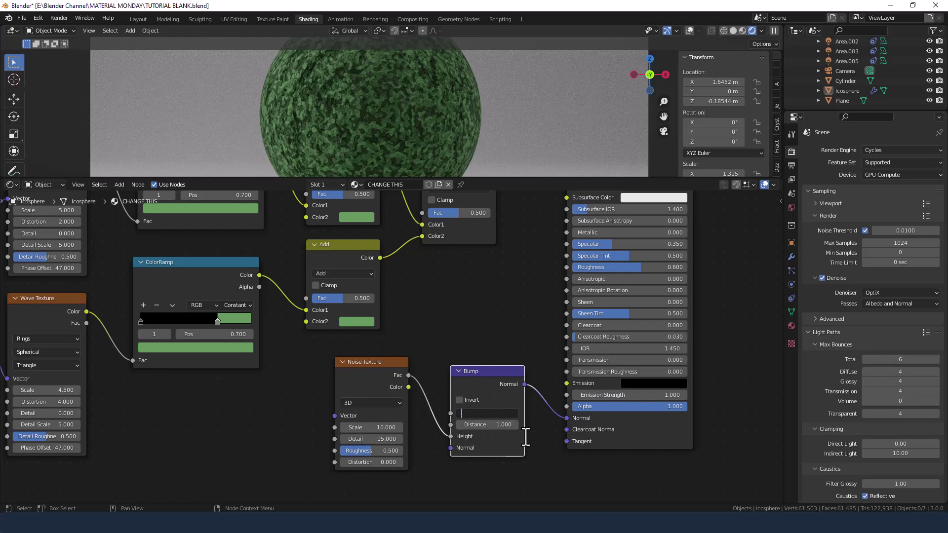
{"action": "type", "text": ".2"}
{"action": "key", "text": "Tab"}
{"action": "key", "text": "BackSpace"}
{"action": "type", "text": ".1"}
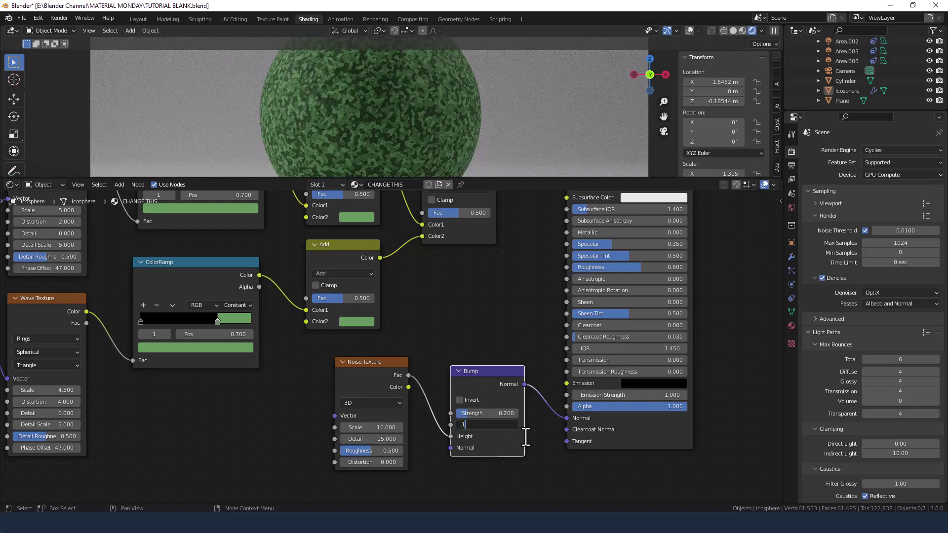
{"action": "key", "text": "Return"}
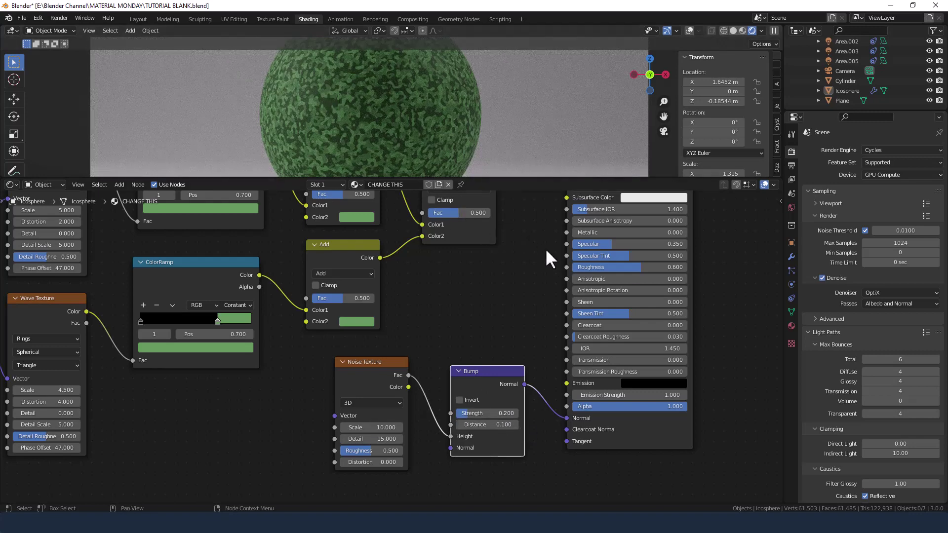
- Preview the Bump output, lower its Strength to 0.1, then restore the full shader preview
{"action": "left_click", "coordinate": [486, 371], "text": "ctrl+shift"}
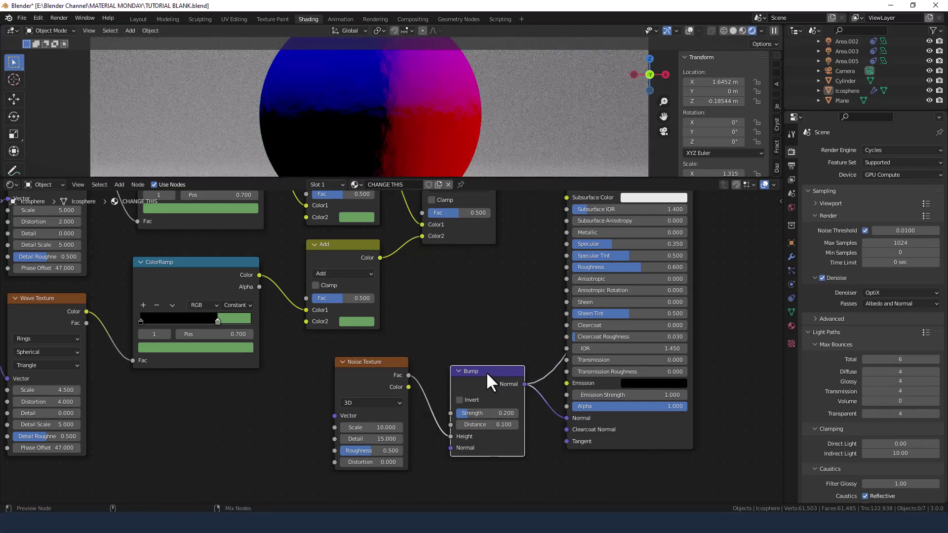
{"action": "scroll", "coordinate": [355, 105], "scroll_direction": "up", "scroll_amount": 5}
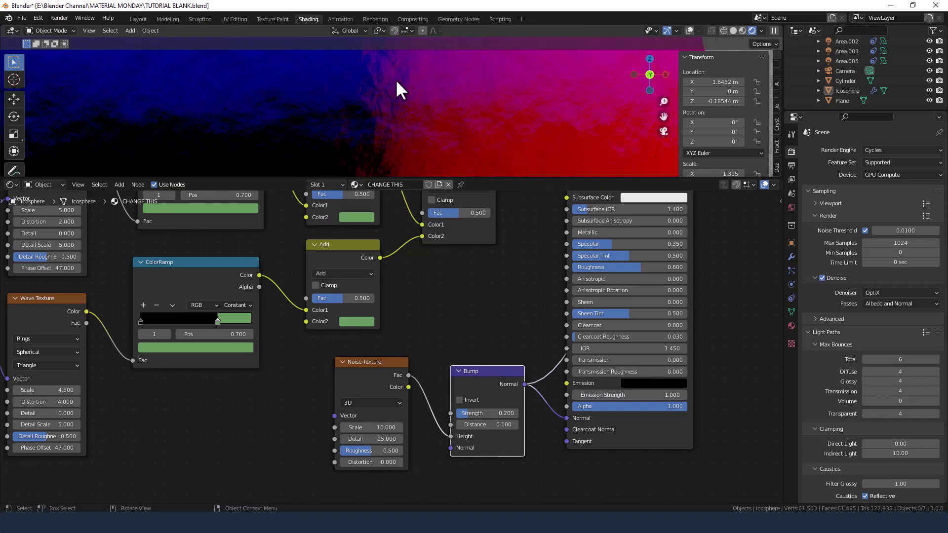
{"action": "scroll", "coordinate": [475, 112], "scroll_direction": "down", "scroll_amount": 4}
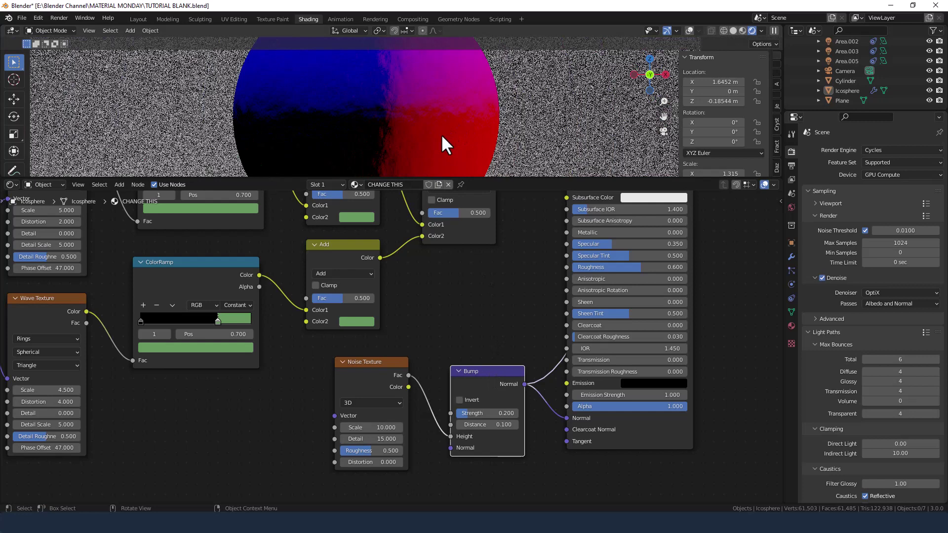
{"action": "double_click", "coordinate": [488, 413]}
{"action": "type", "text": "0.1"}
{"action": "key", "text": "Return"}
{"action": "left_click", "coordinate": [627, 435], "text": "ctrl+shift"}
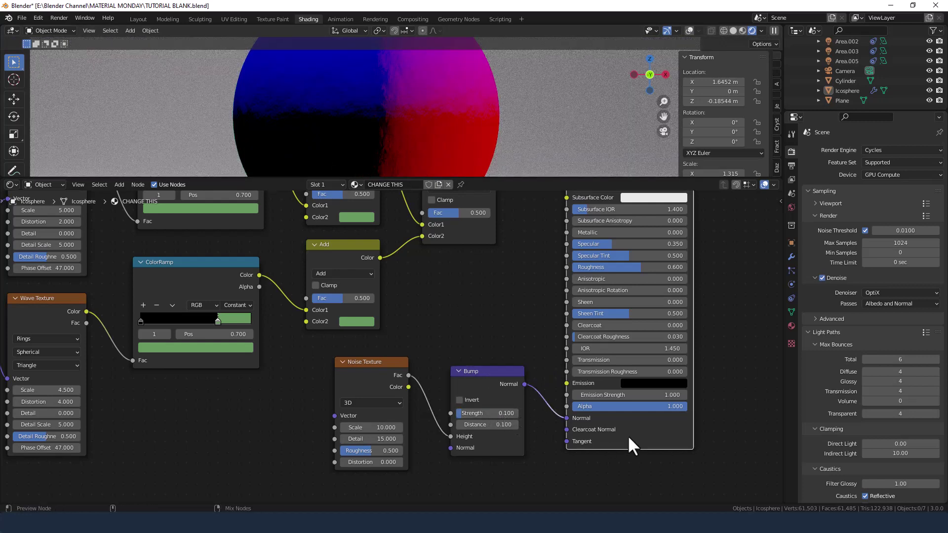
{"action": "scroll", "coordinate": [482, 301], "scroll_direction": "down", "scroll_amount": 1}
{"action": "scroll", "coordinate": [482, 299], "scroll_direction": "down", "scroll_amount": 3}
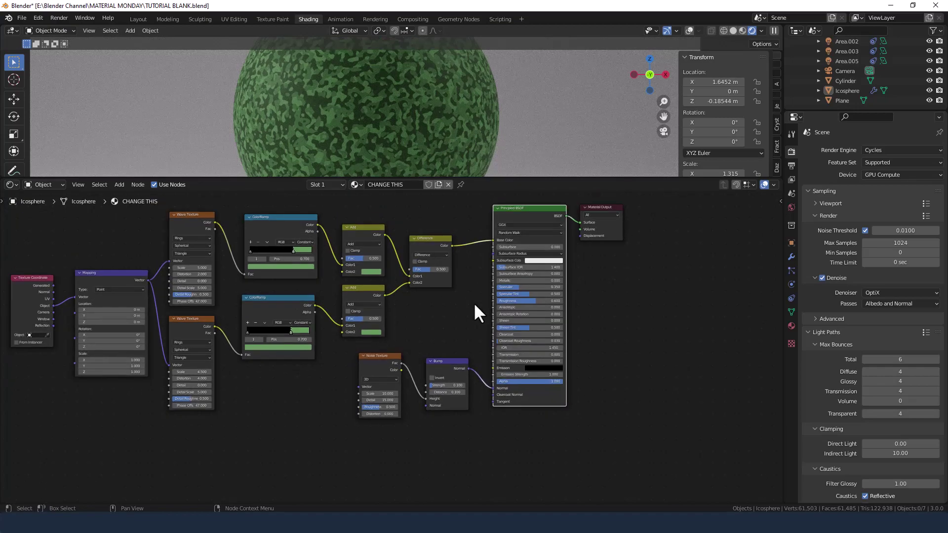
- Switch the viewport to look through the scene camera (Numpad 0)
{"action": "middle_click_drag", "start_coordinate": [473, 302], "coordinate": [550, 354]}
{"action": "scroll", "coordinate": [552, 343], "scroll_direction": "up", "scroll_amount": 1}
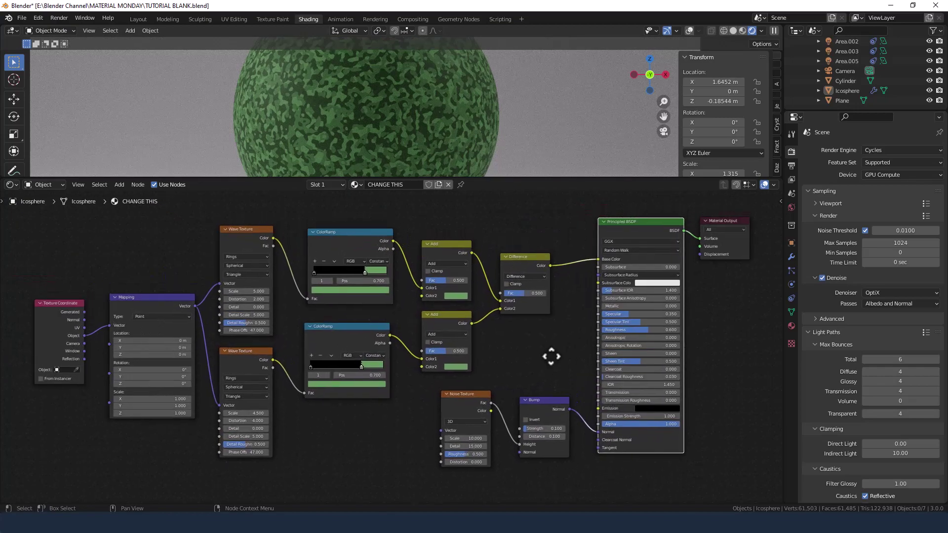
{"action": "key", "text": "KP_0"}
{"action": "scroll", "coordinate": [399, 137], "scroll_direction": "up", "scroll_amount": 6}
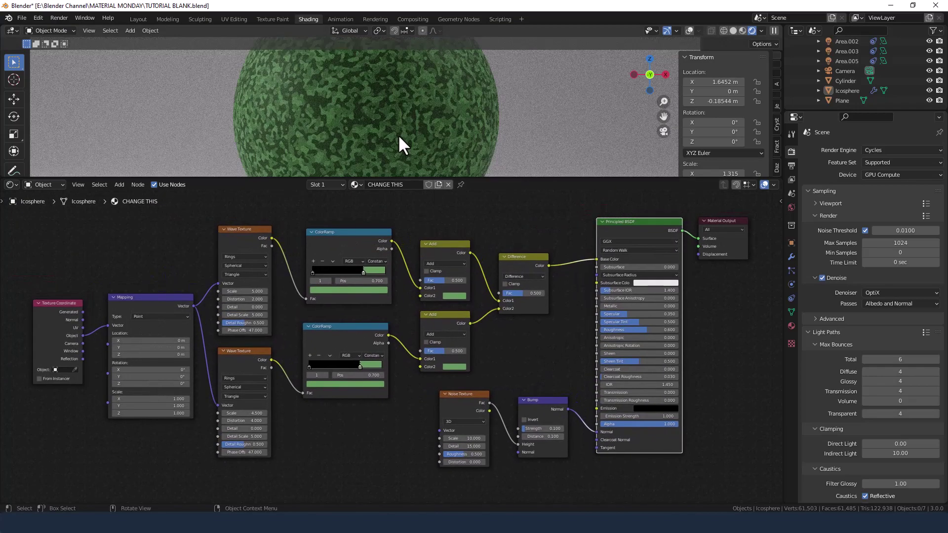
{"action": "scroll", "coordinate": [399, 137], "scroll_direction": "down", "scroll_amount": 6}
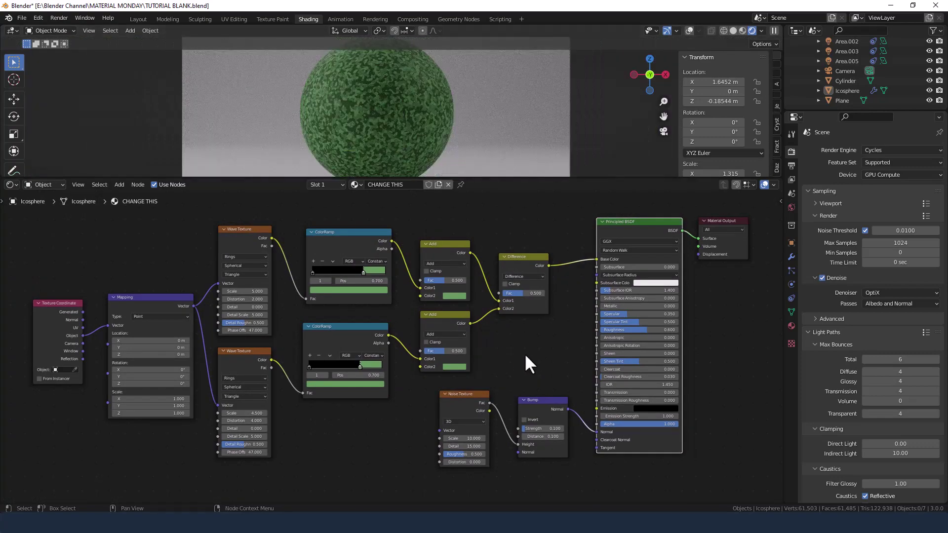
- Lower the Cycles render Max Samples from 1024 to 512
{"action": "left_click", "coordinate": [914, 244]}
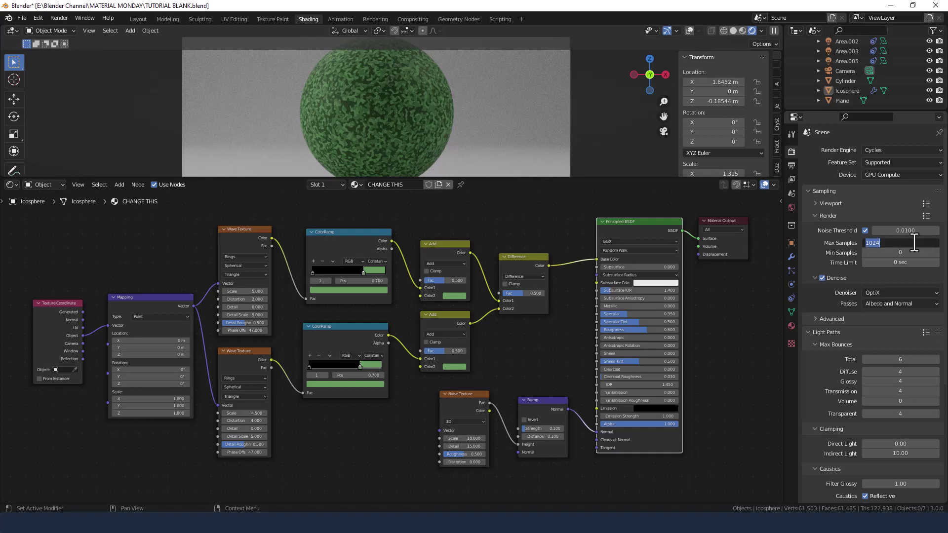
{"action": "type", "text": "512"}
{"action": "key", "text": "Return"}
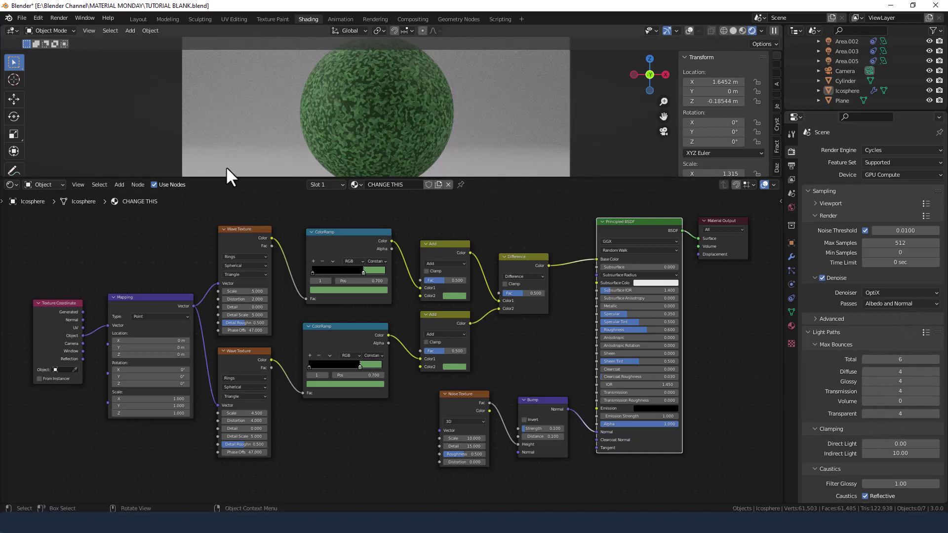
- Start a final Cycles render of the sphere with Render > Render Image
{"action": "left_click", "coordinate": [58, 18]}
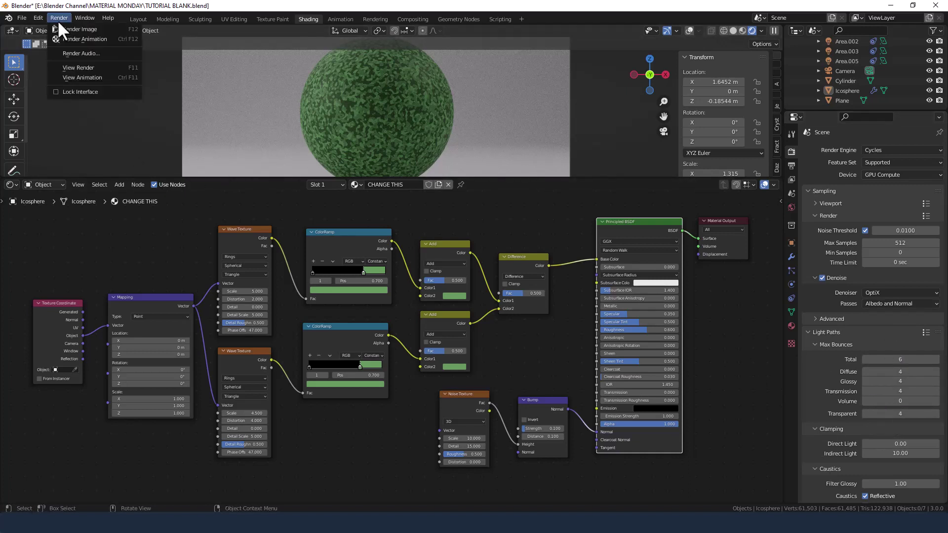
{"action": "left_click", "coordinate": [60, 27]}
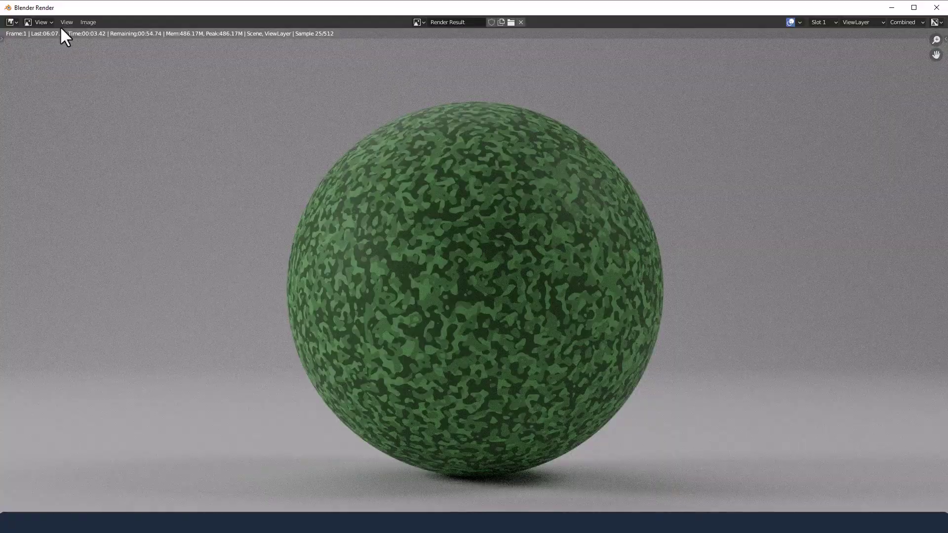